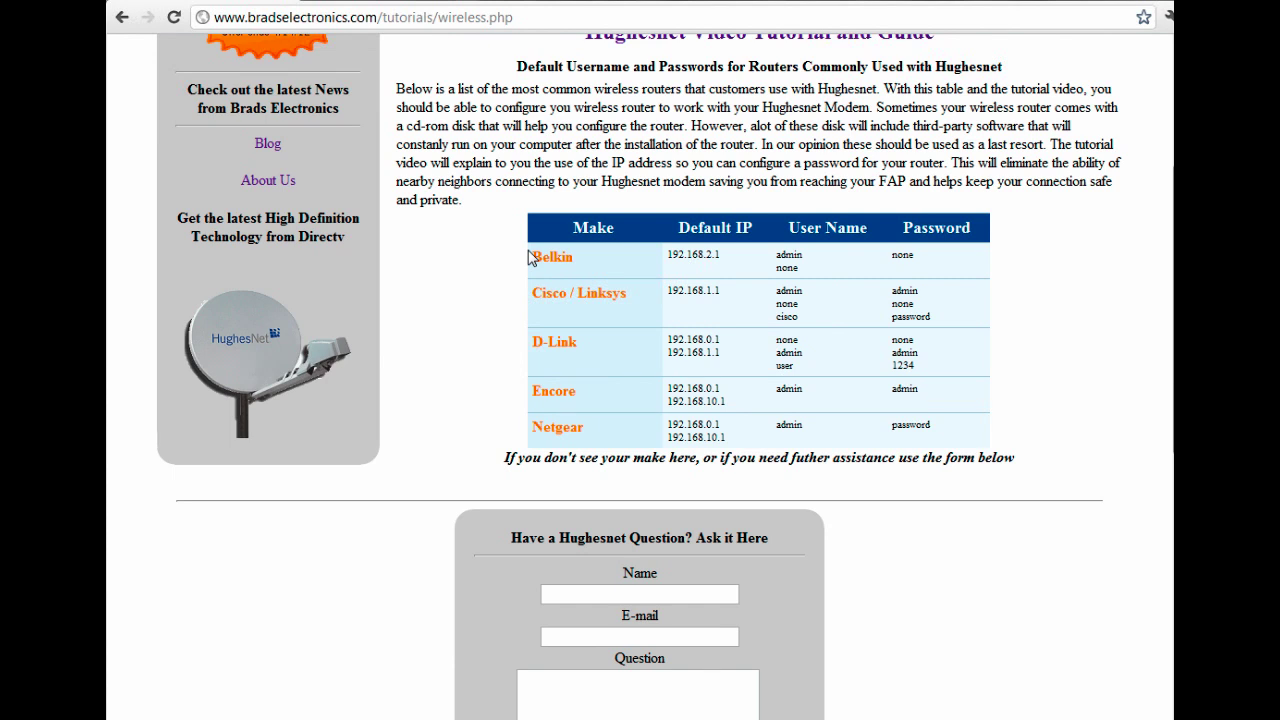
{"action": "scroll", "coordinate": [1168, 322], "scroll_direction": "up", "scroll_amount": 1}
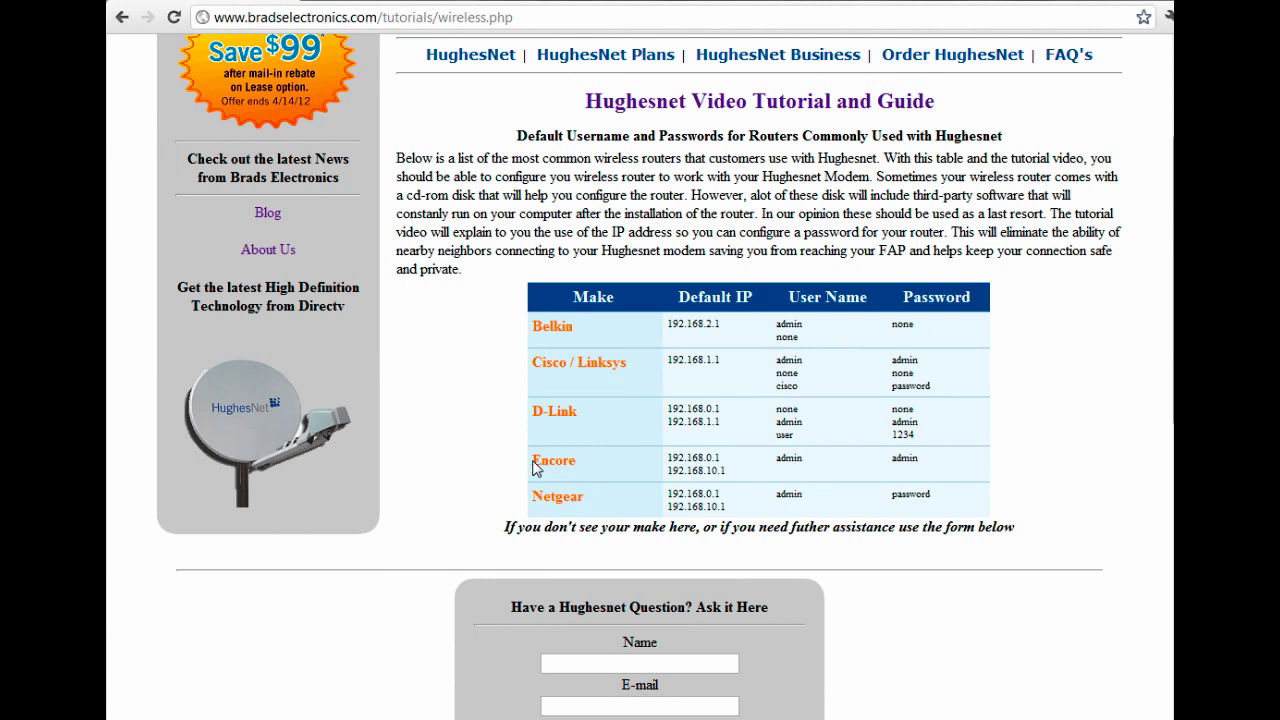
{"action": "left_click_drag", "start_coordinate": [570, 461], "coordinate": [578, 462]}
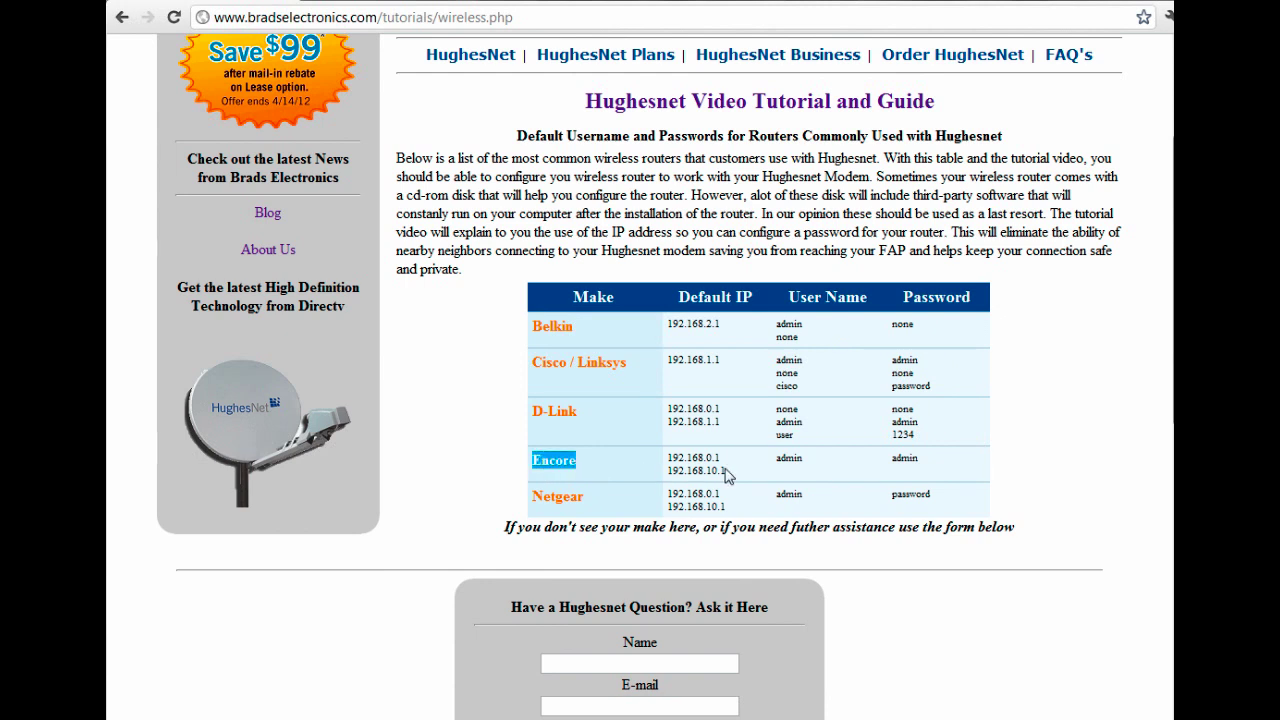
{"action": "left_click_drag", "start_coordinate": [667, 458], "coordinate": [722, 468]}
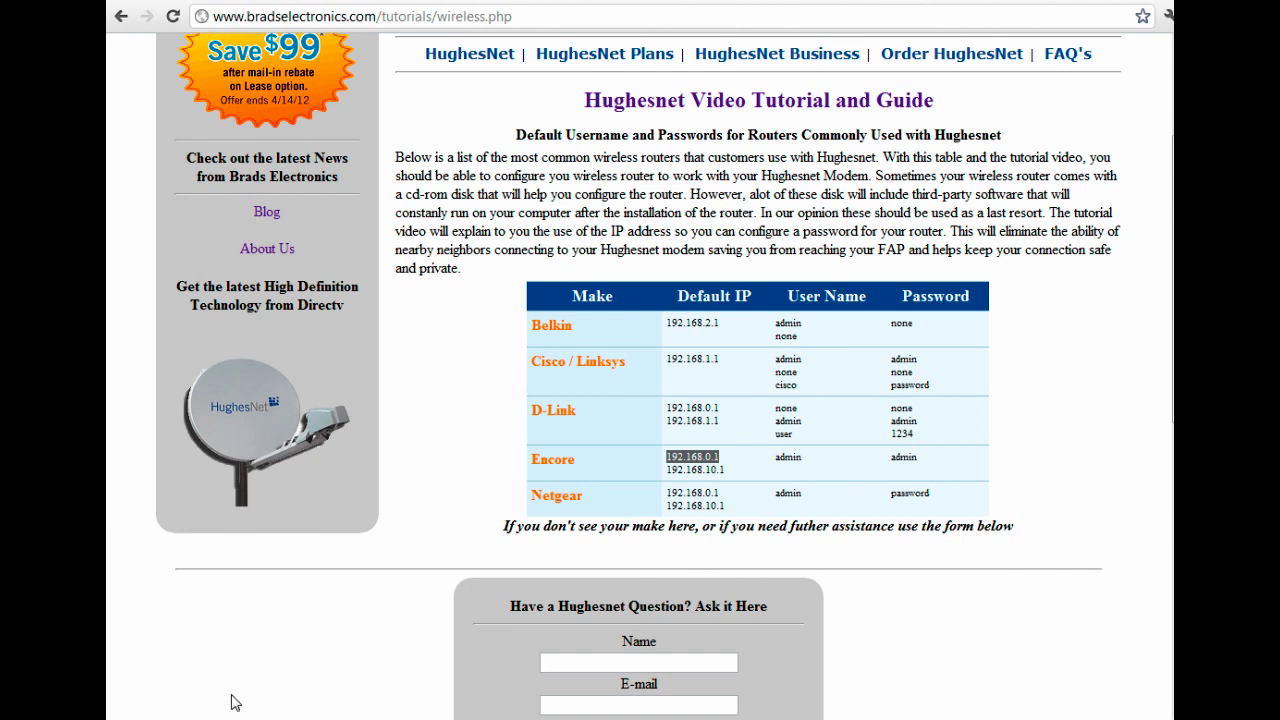
Open Control Panel from the Start menu to list All Control Panel Items.
{"action": "key", "text": "super"}
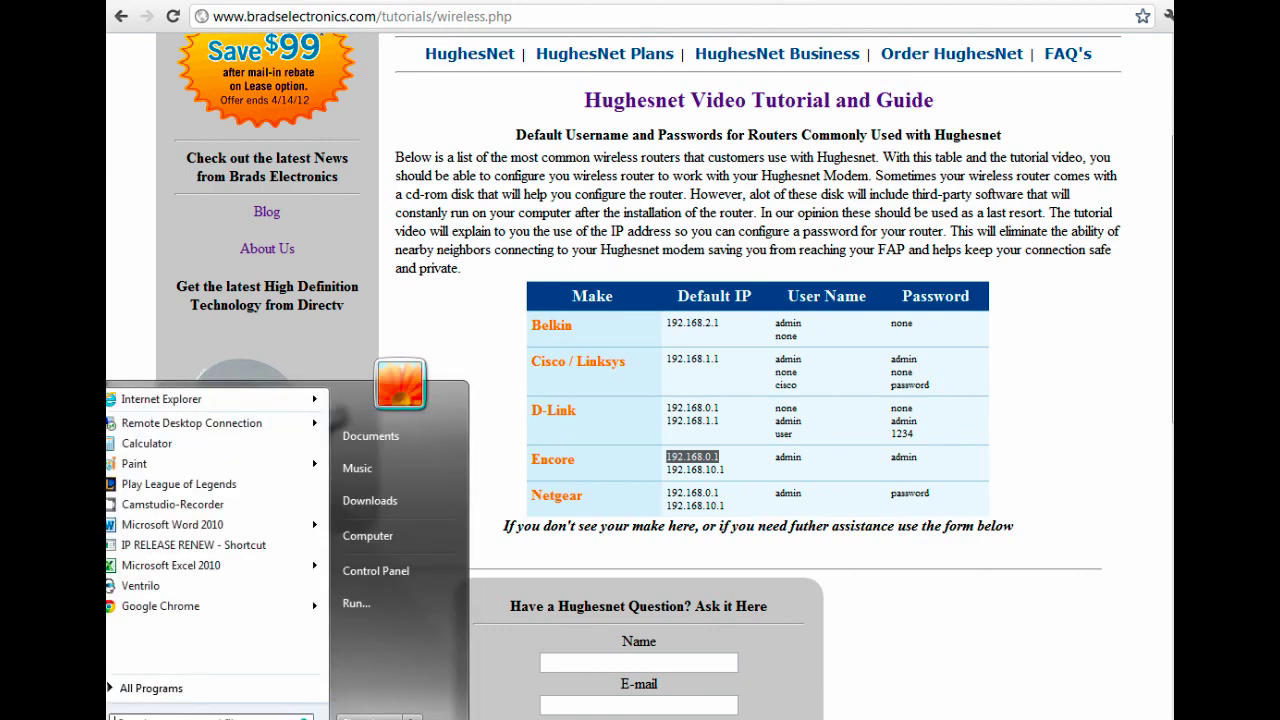
{"action": "left_click", "coordinate": [373, 570]}
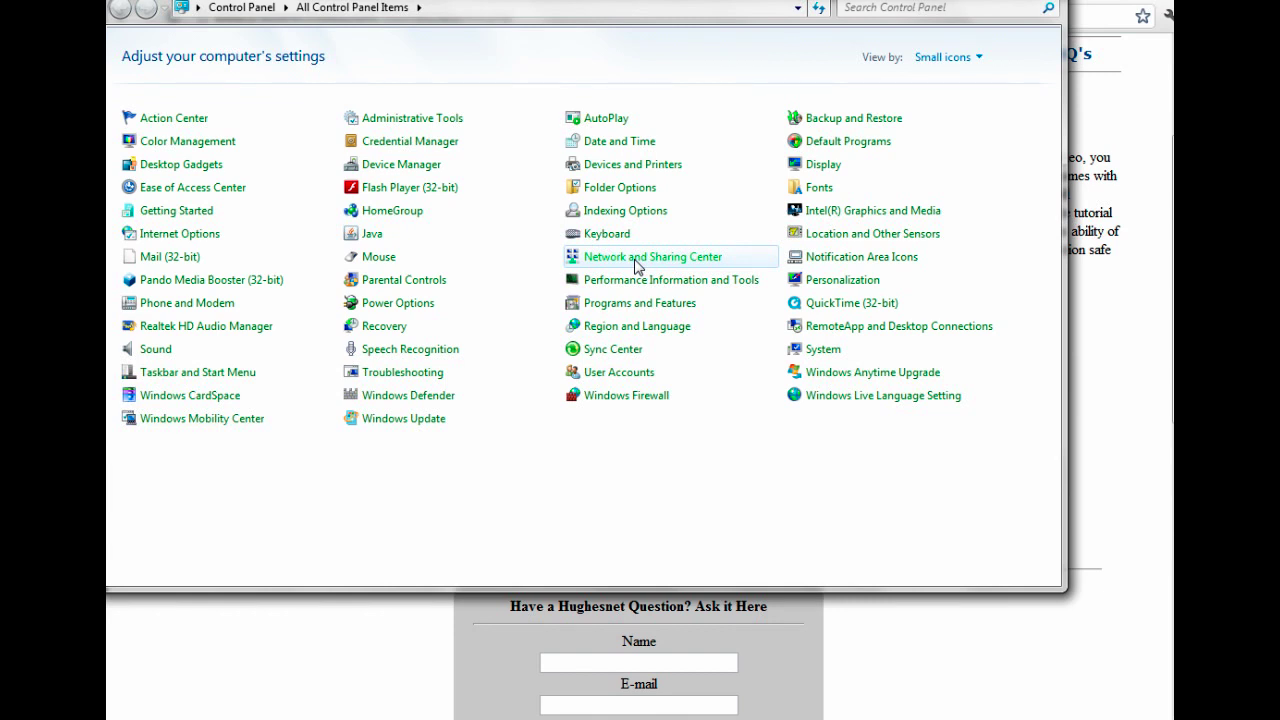
Go to Network and Sharing Center and open the Local Area Connection status.
{"action": "left_click", "coordinate": [636, 262]}
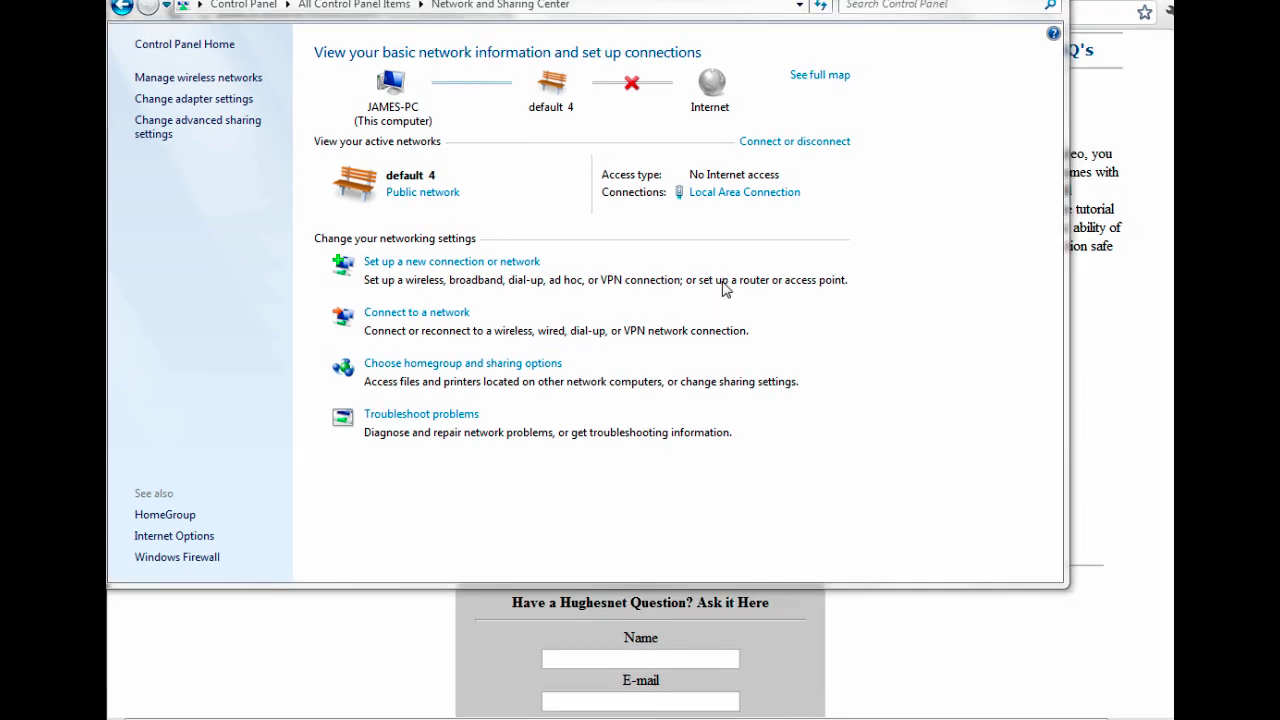
{"action": "left_click", "coordinate": [711, 198]}
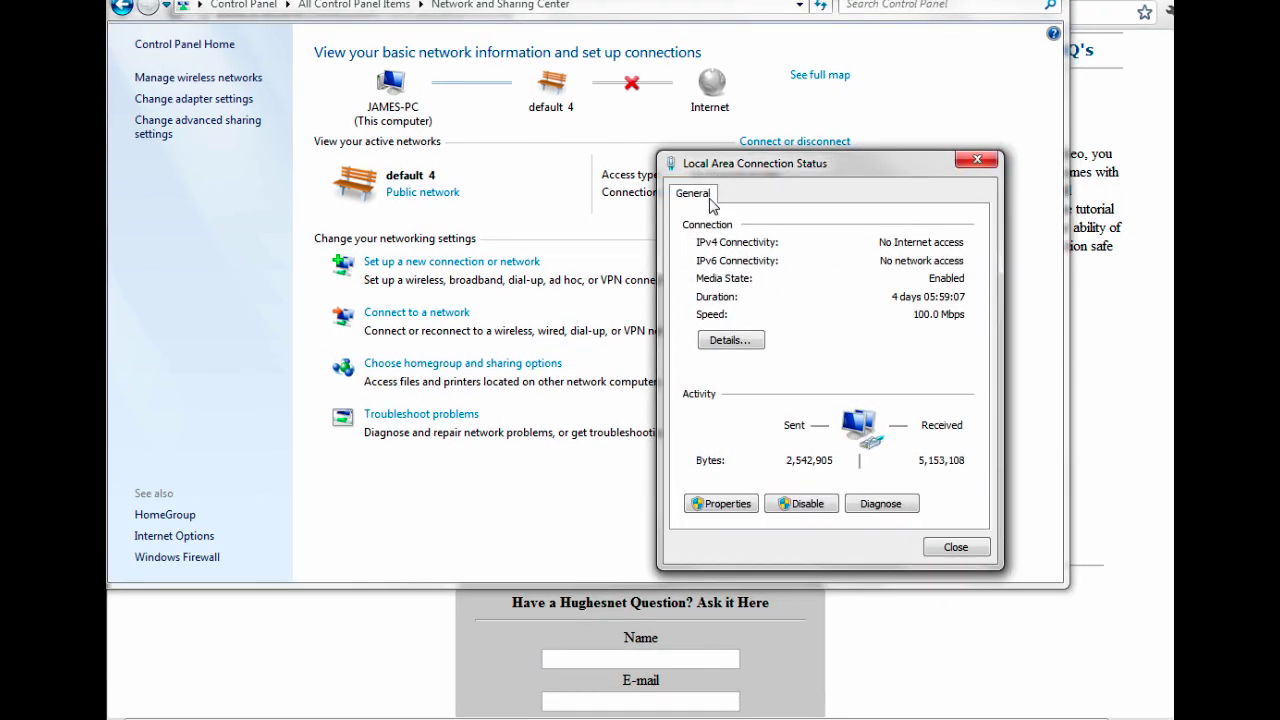
Read the default gateway 192.168.10.1 in the connection details, then switch back to Chrome.
{"action": "left_click_drag", "start_coordinate": [769, 167], "coordinate": [700, 122]}
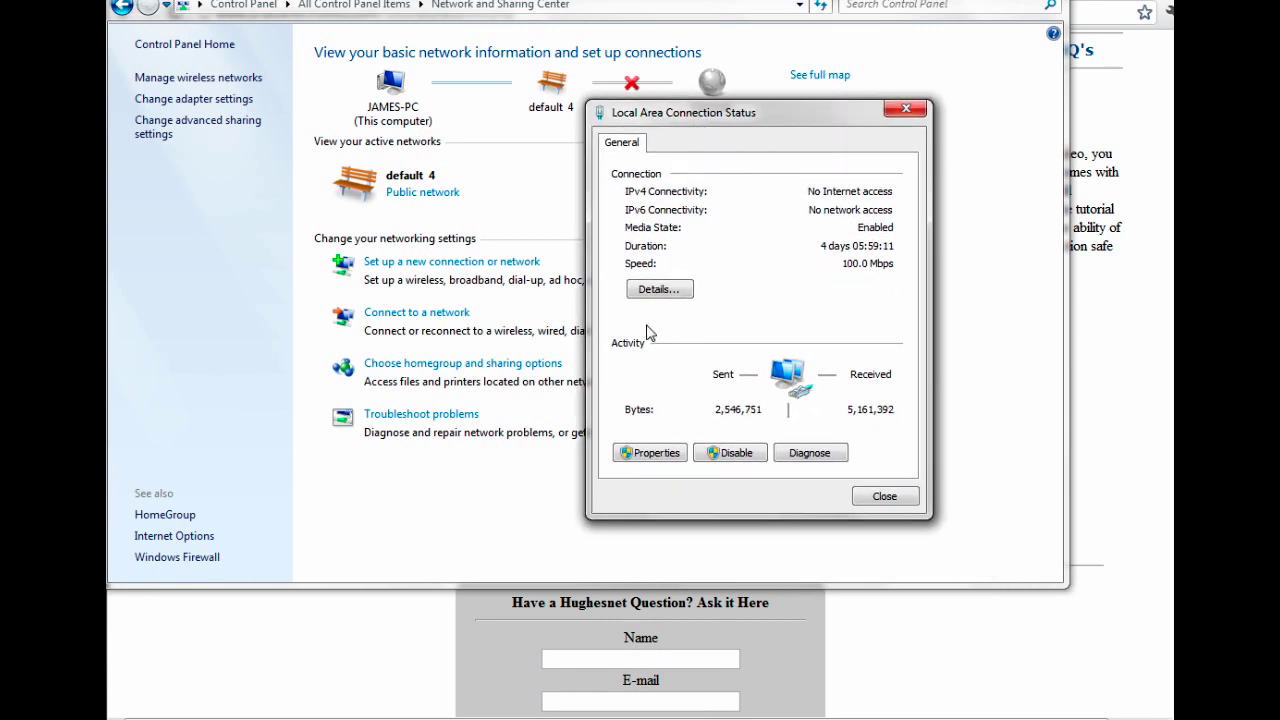
{"action": "left_click", "coordinate": [657, 290]}
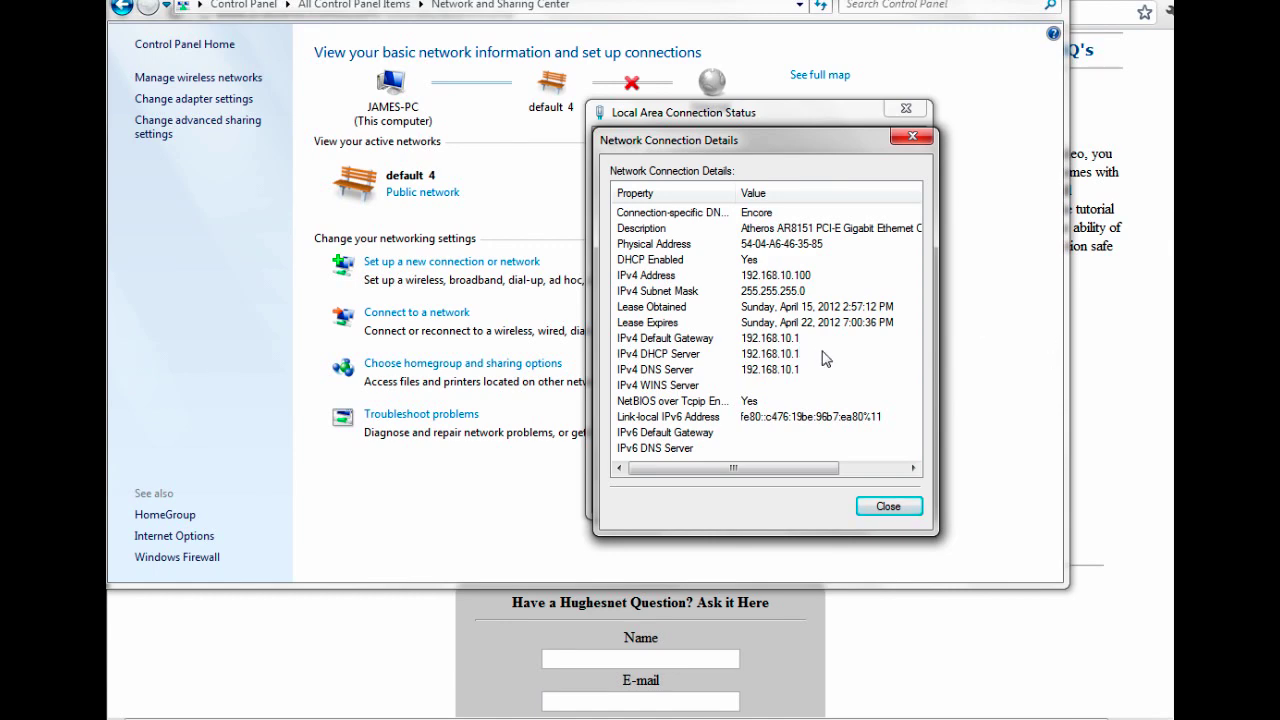
{"action": "left_click", "coordinate": [889, 506]}
{"action": "left_click", "coordinate": [1107, 482]}
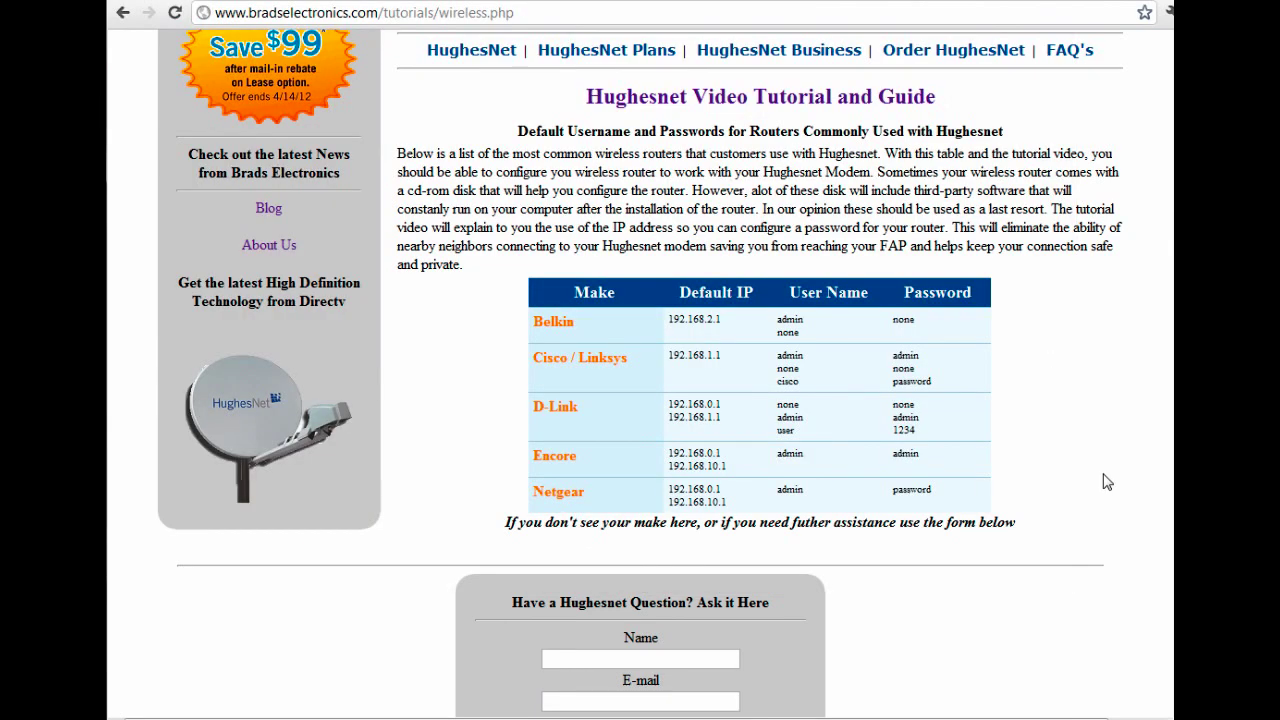
{"action": "left_click_drag", "start_coordinate": [728, 466], "coordinate": [668, 468]}
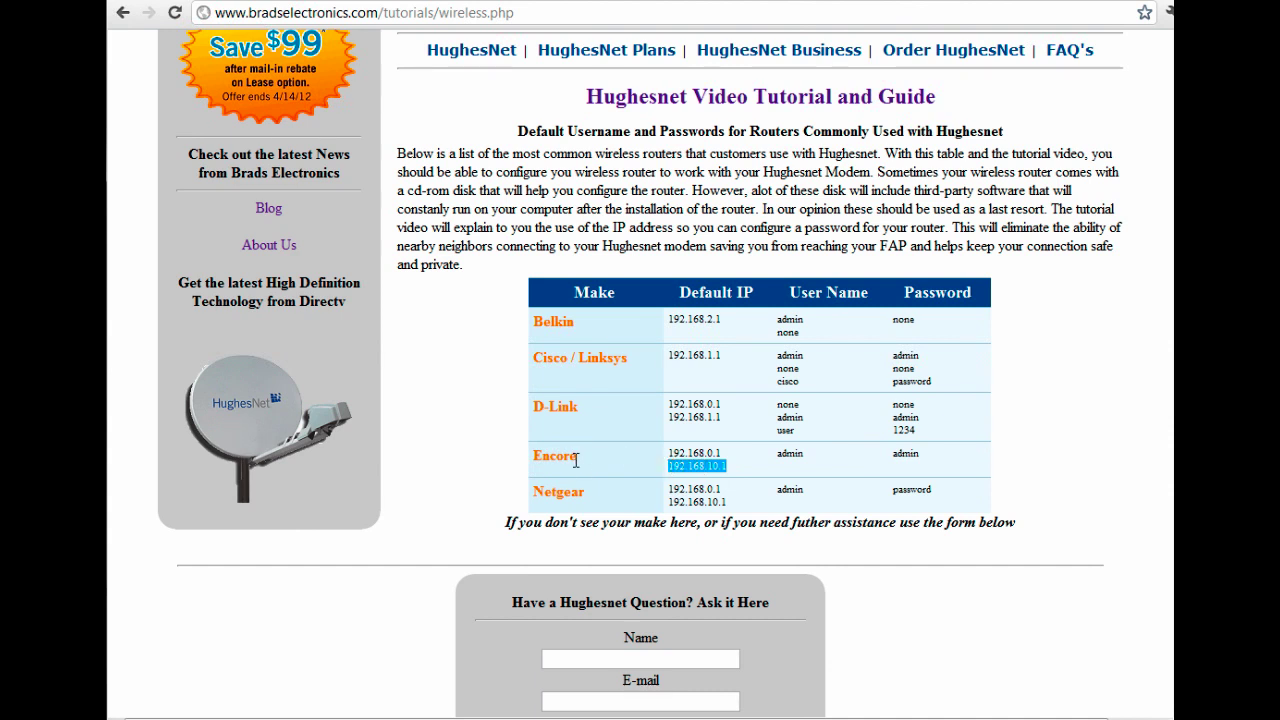
{"action": "left_click", "coordinate": [730, 472]}
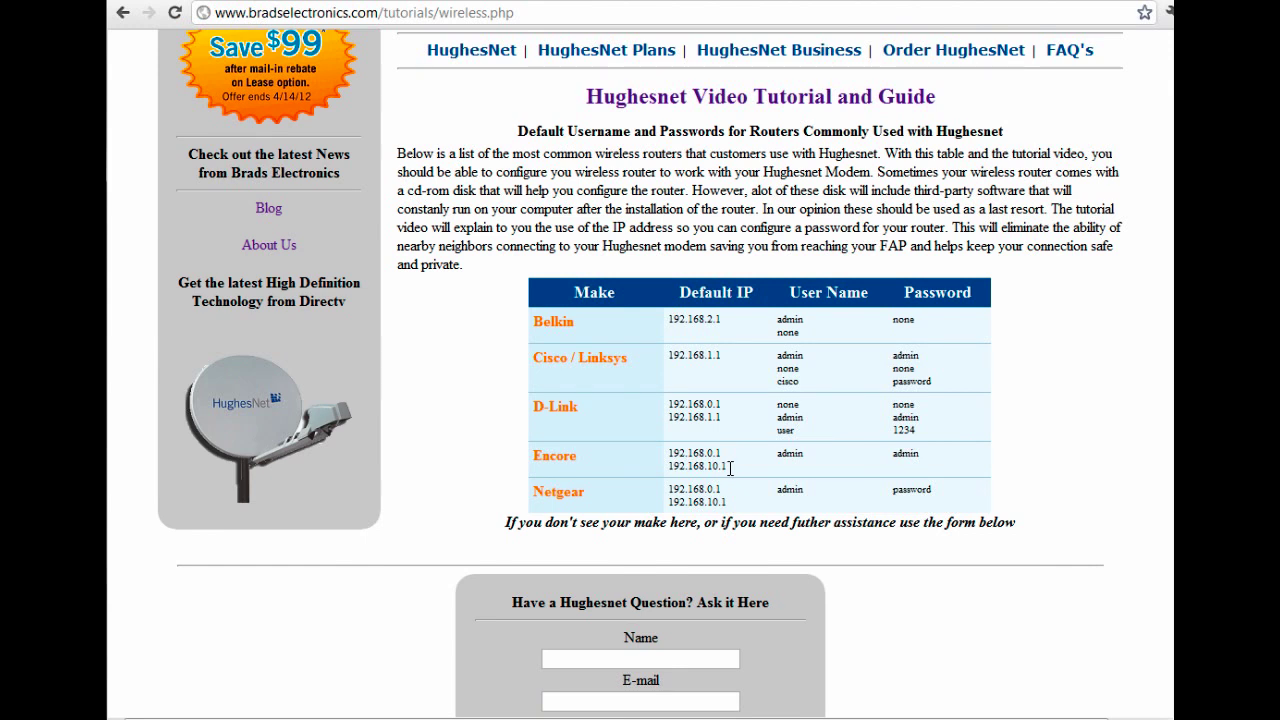
{"action": "left_click_drag", "start_coordinate": [731, 469], "coordinate": [668, 469]}
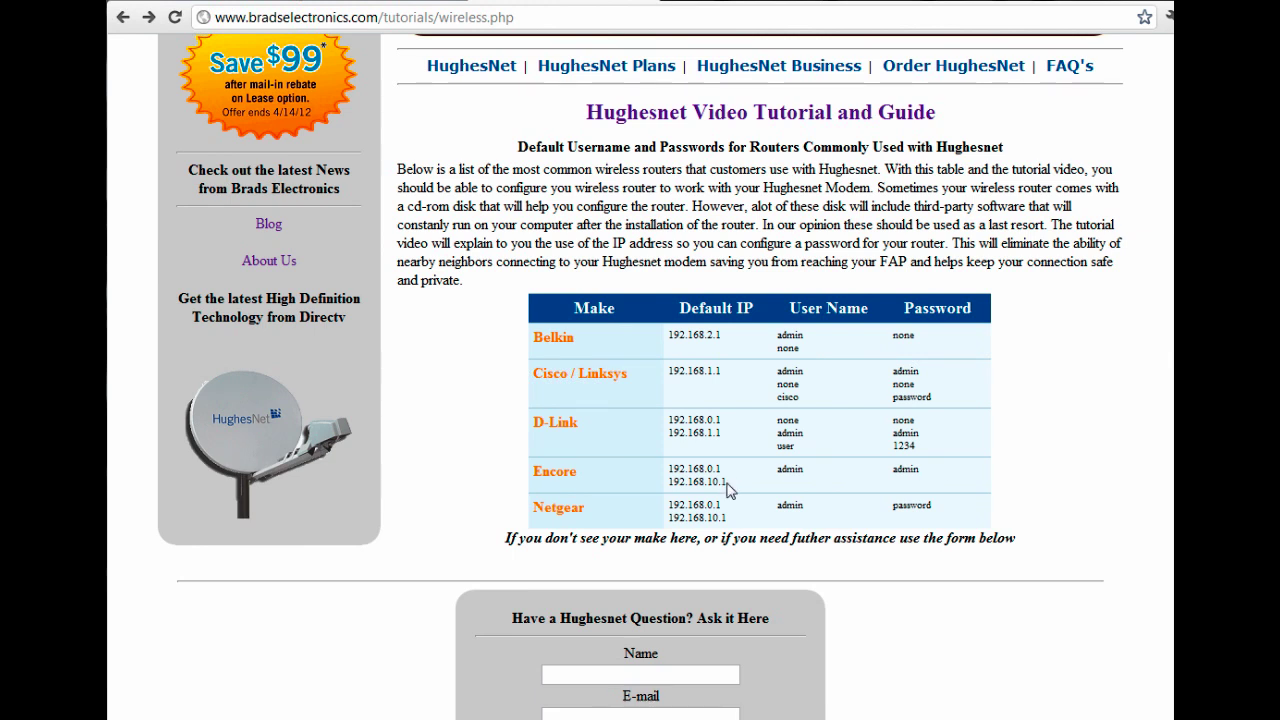
{"action": "double_click", "coordinate": [789, 469]}
{"action": "left_click", "coordinate": [912, 470]}
{"action": "double_click", "coordinate": [912, 470]}
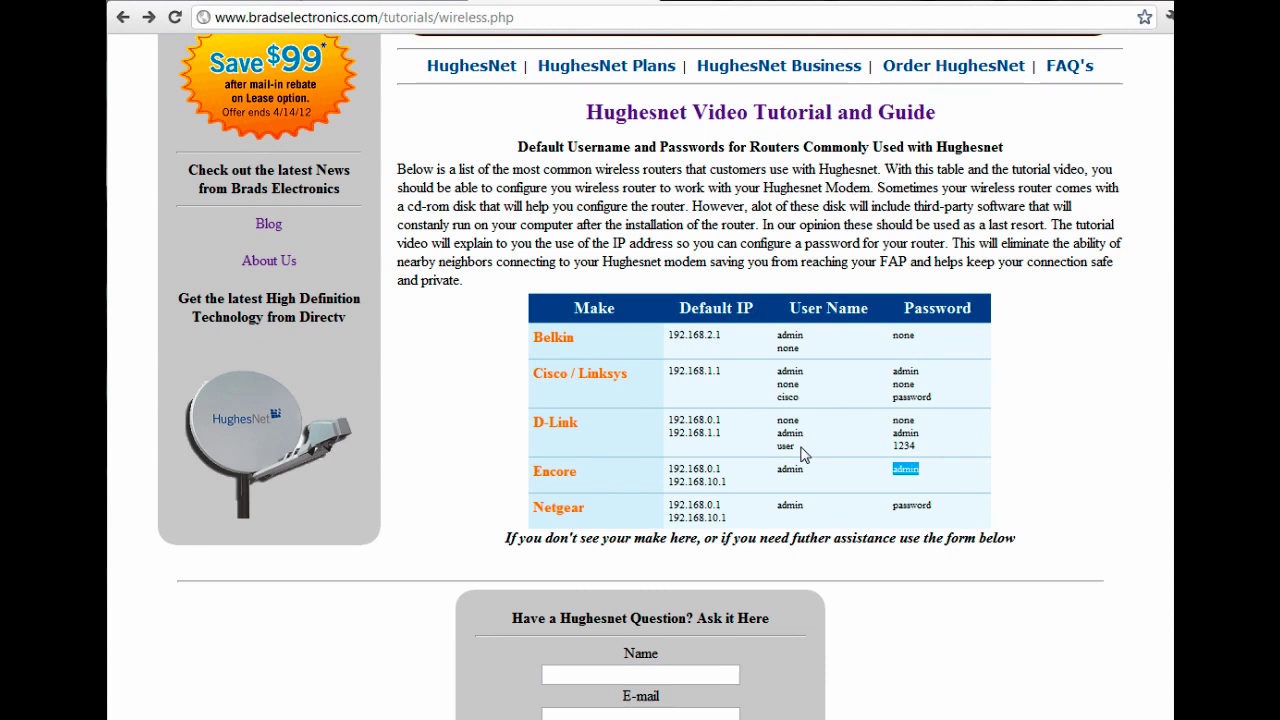
{"action": "left_click_drag", "start_coordinate": [803, 455], "coordinate": [857, 450]}
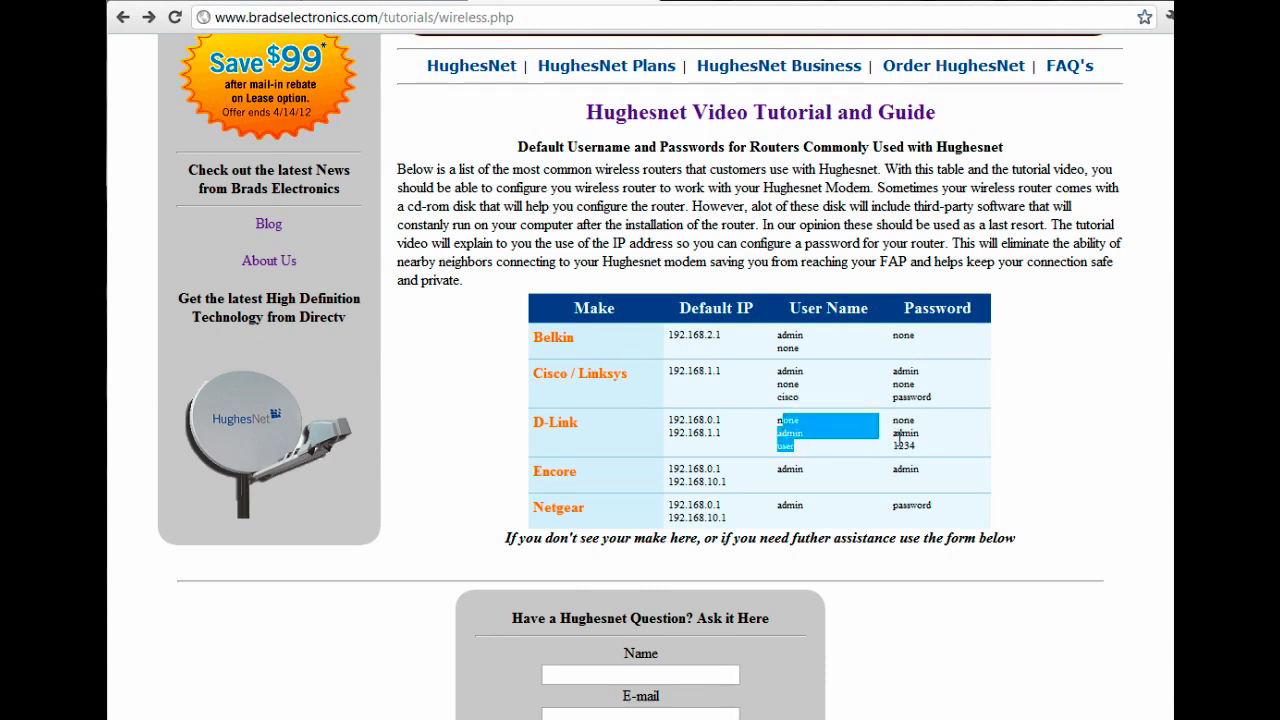
{"action": "left_click", "coordinate": [865, 432]}
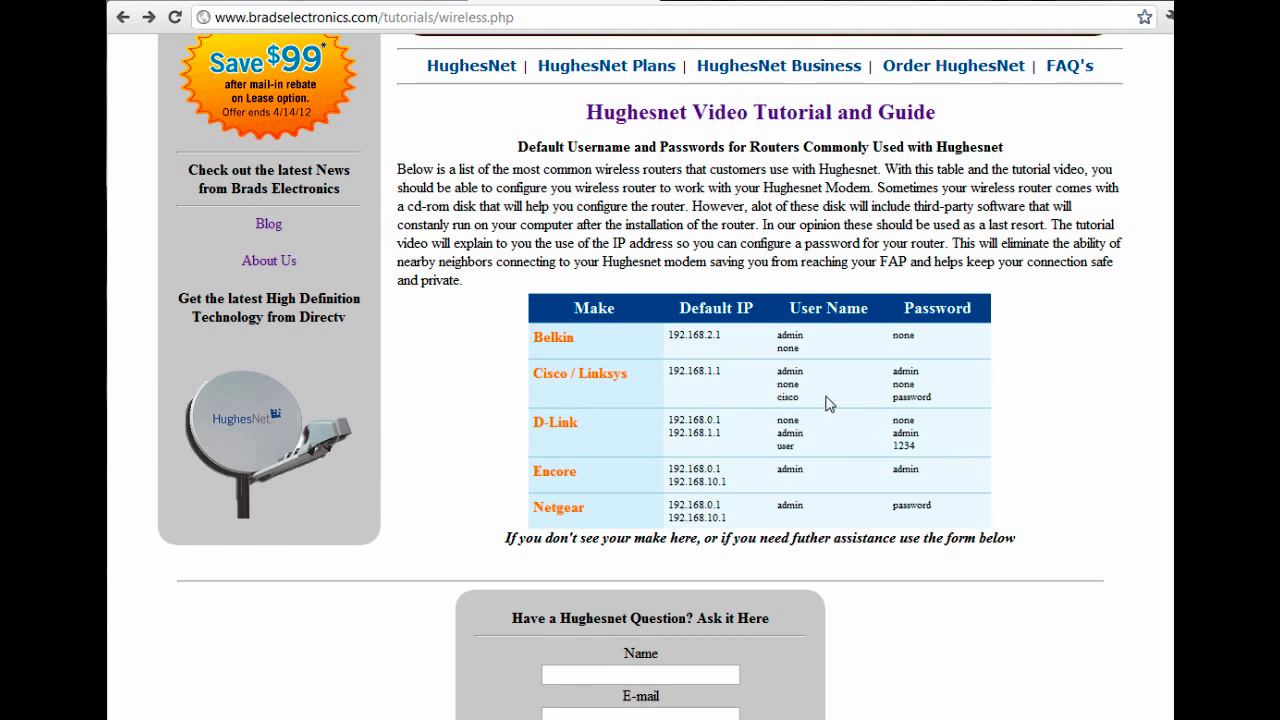
{"action": "left_click", "coordinate": [551, 18]}
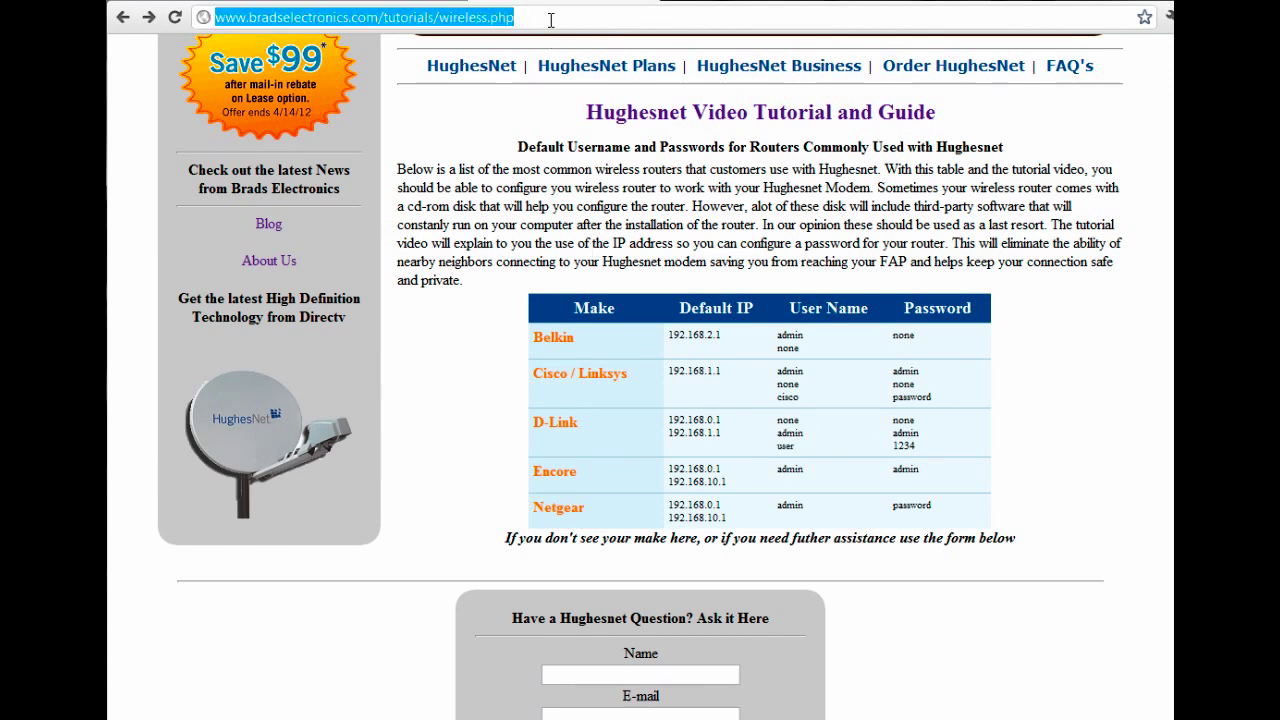
{"action": "type", "text": "192.16"}
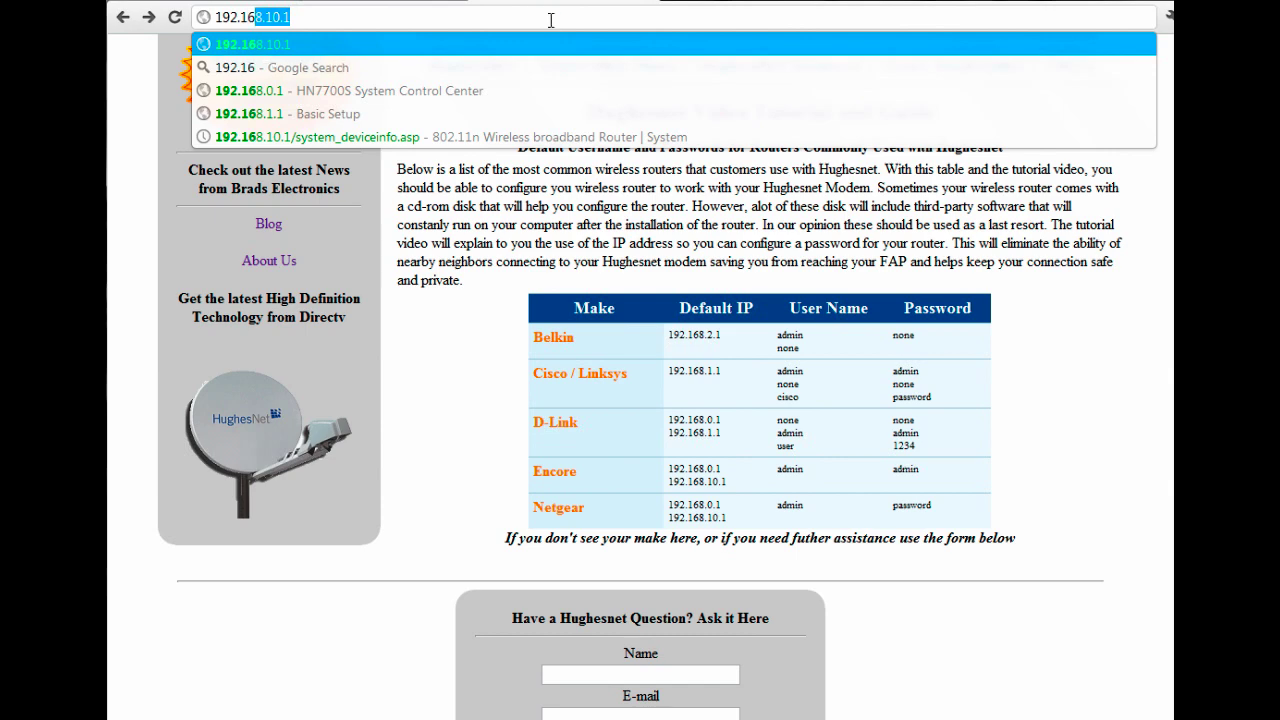
{"action": "type", "text": "8.10."}
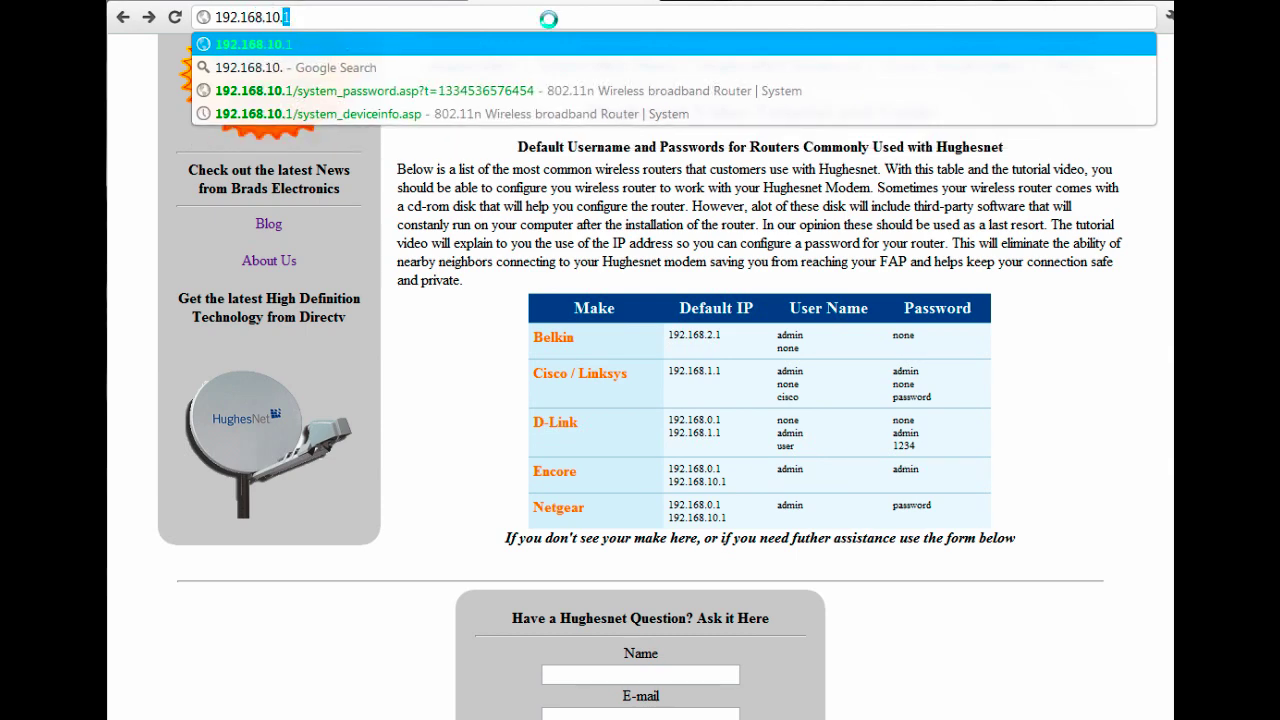
{"action": "type", "text": "1"}
Load 192.168.10.1 and log in as admin with the router password.
{"action": "key", "text": "Return"}
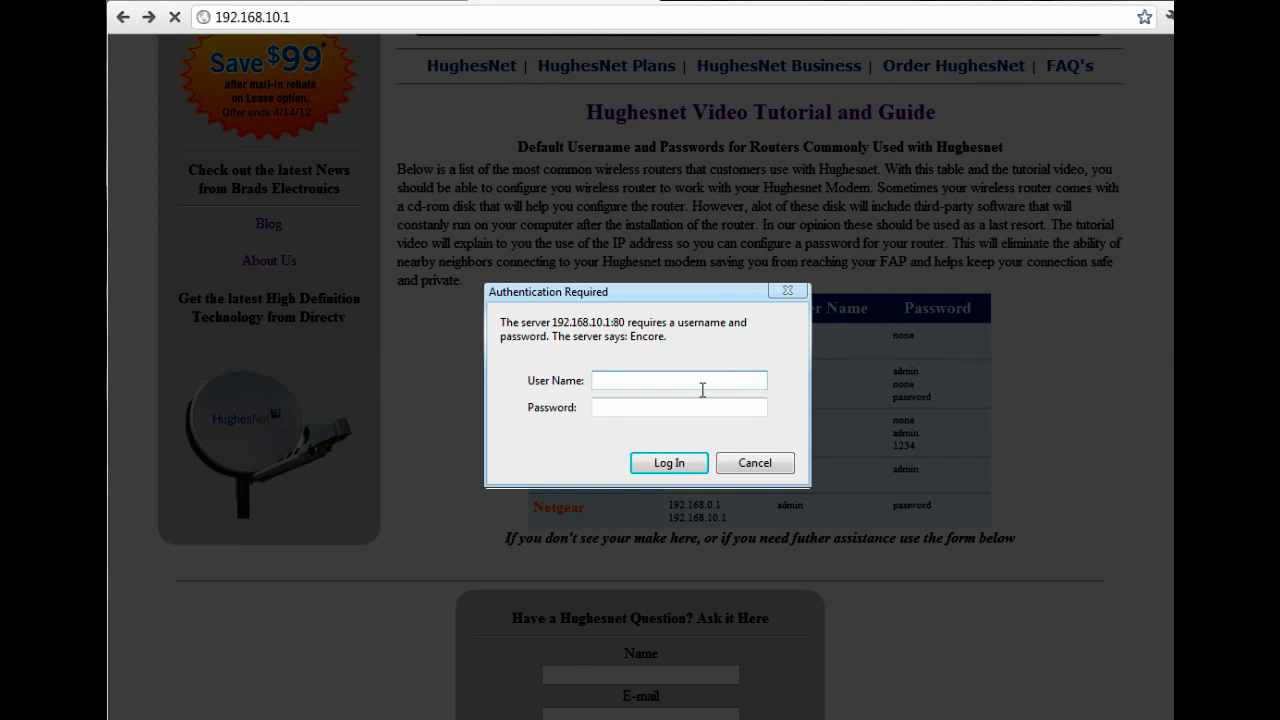
{"action": "type", "text": "admin"}
{"action": "key", "text": "Tab"}
{"action": "type", "text": "pas"}
{"action": "key", "text": "BackSpace"}
{"action": "key", "text": "BackSpace"}
{"action": "key", "text": "BackSpace"}
{"action": "type", "text": "passwo"}
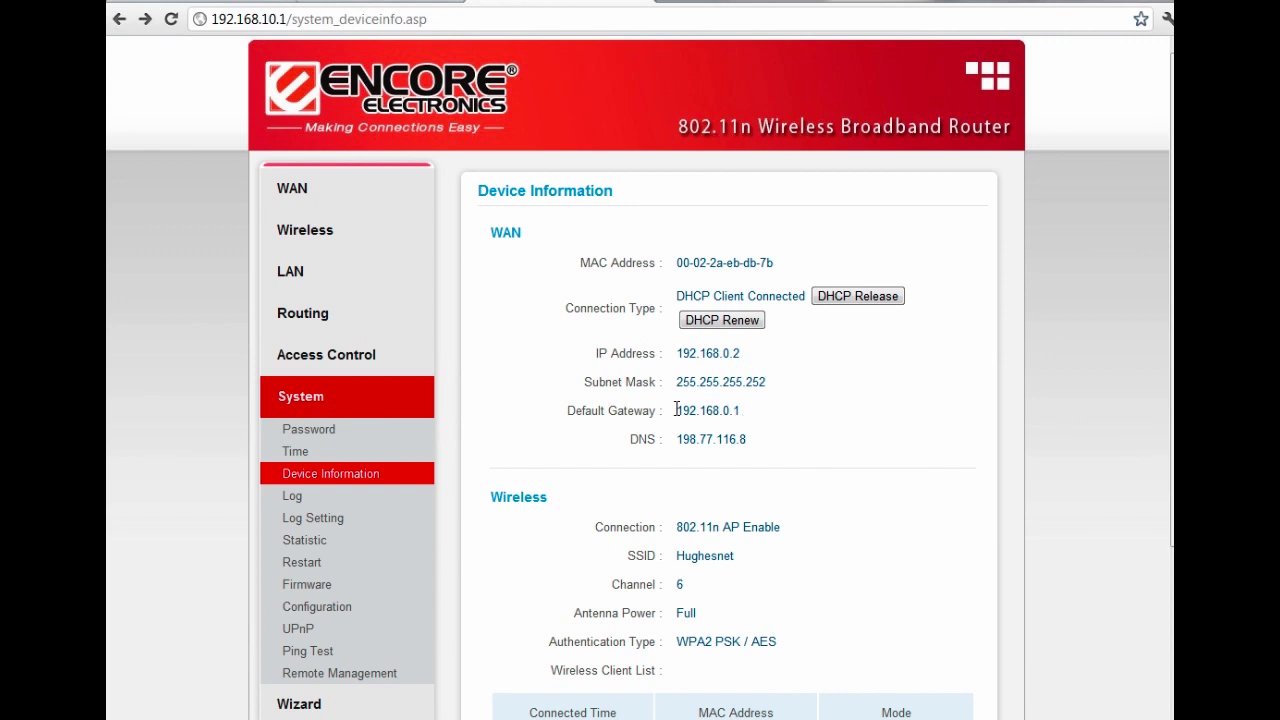
{"action": "left_click_drag", "start_coordinate": [739, 411], "coordinate": [569, 410]}
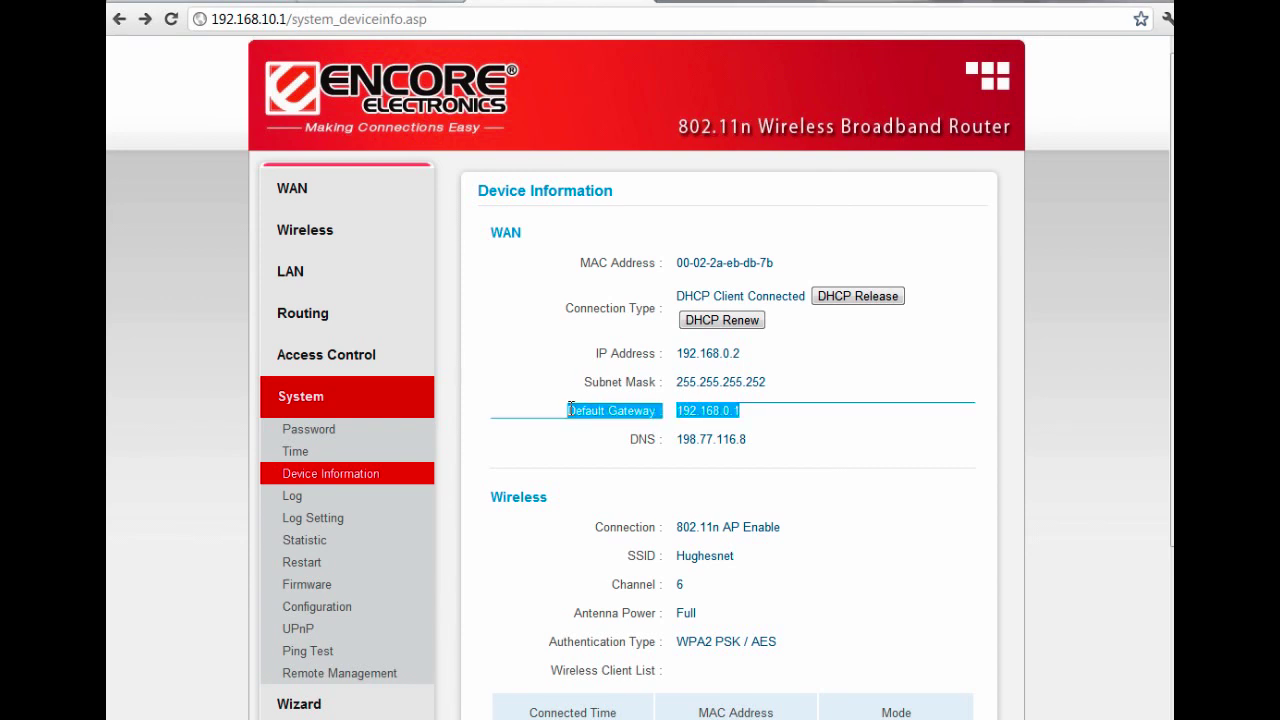
{"action": "left_click", "coordinate": [713, 417]}
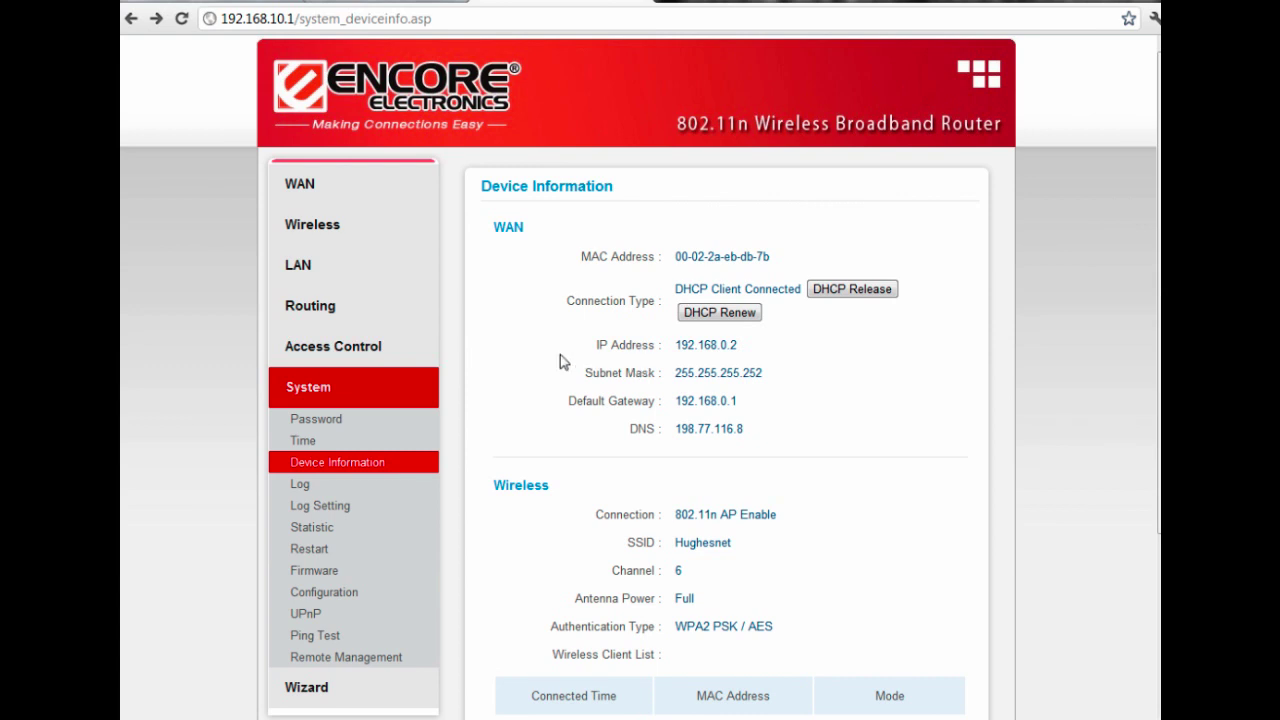
Open LAN Basic settings (host Encore, IP 192.168.10.1) and start editing the IP Address field.
{"action": "left_click", "coordinate": [309, 274]}
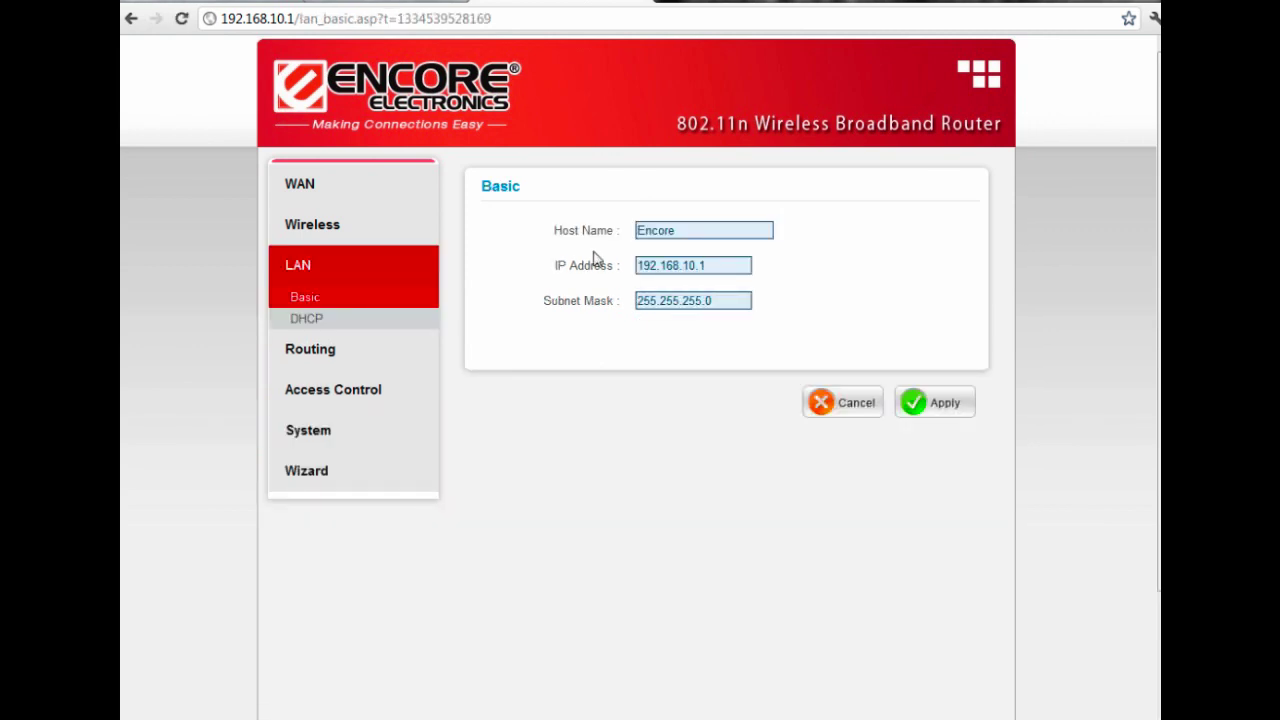
{"action": "left_click", "coordinate": [692, 268]}
{"action": "key", "text": "BackSpace"}
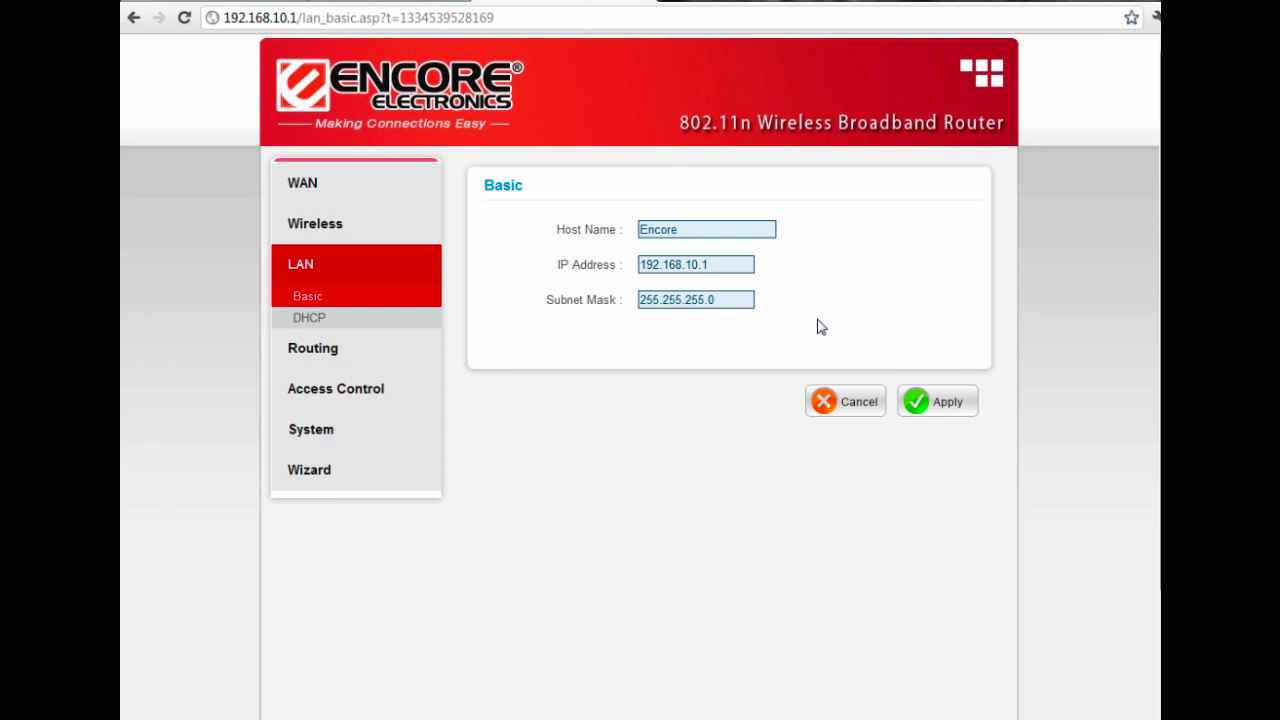
{"action": "left_click", "coordinate": [308, 191]}
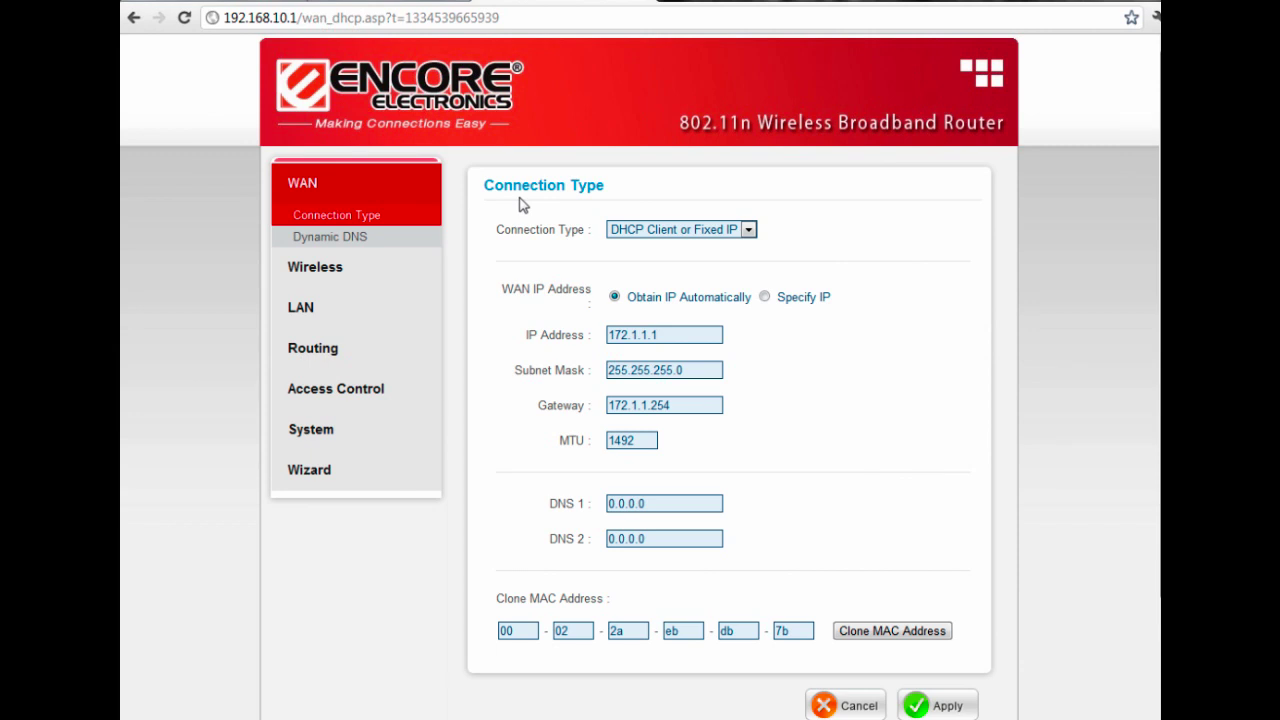
{"action": "left_click", "coordinate": [749, 232]}
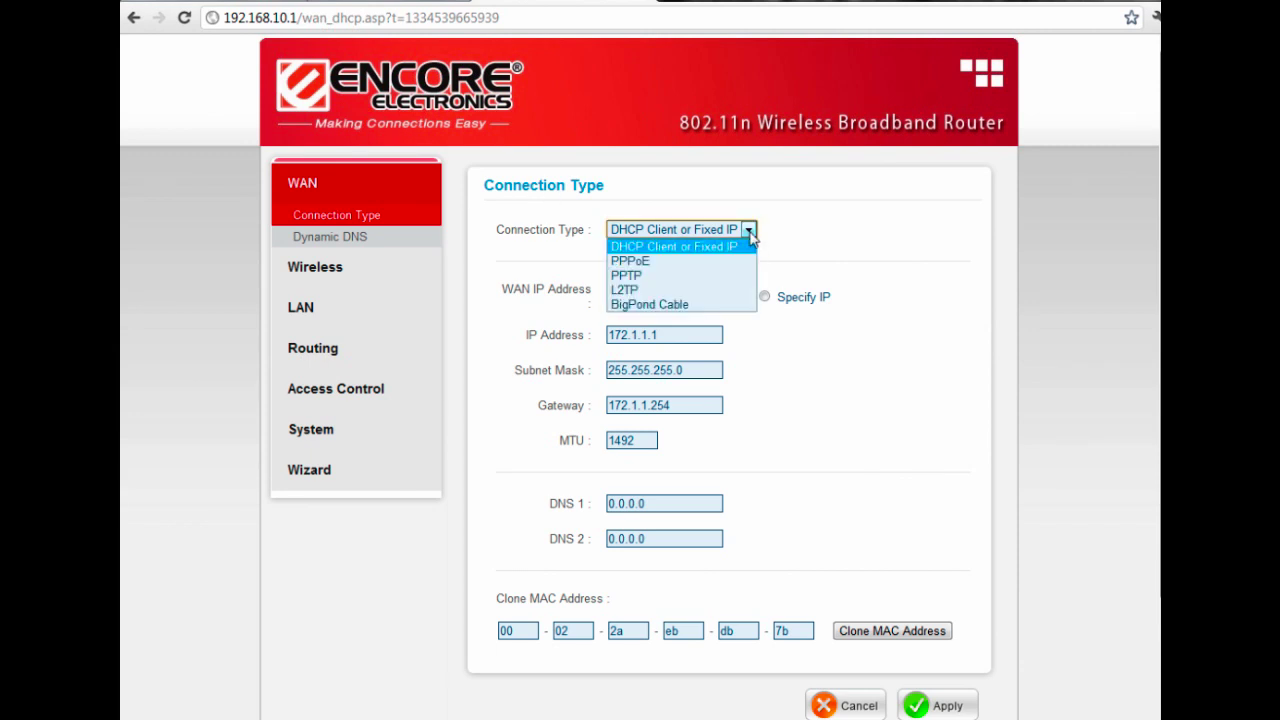
{"action": "left_click", "coordinate": [640, 248]}
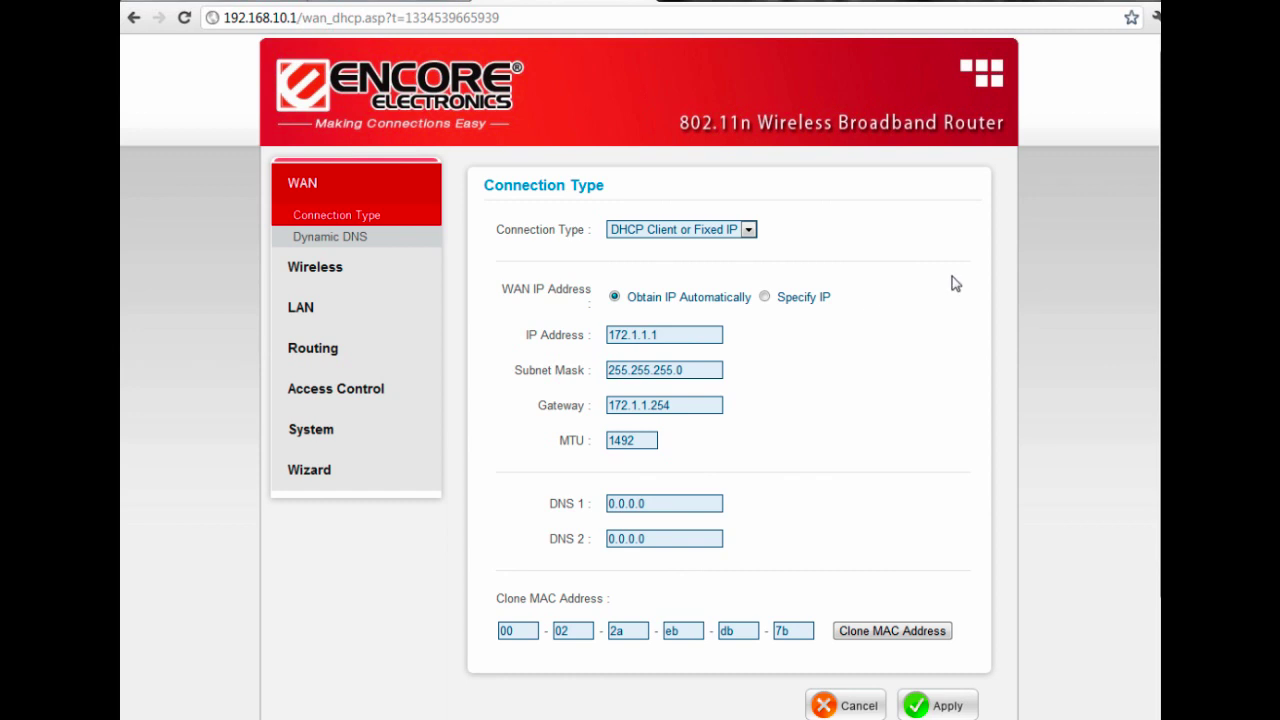
{"action": "left_click", "coordinate": [752, 232]}
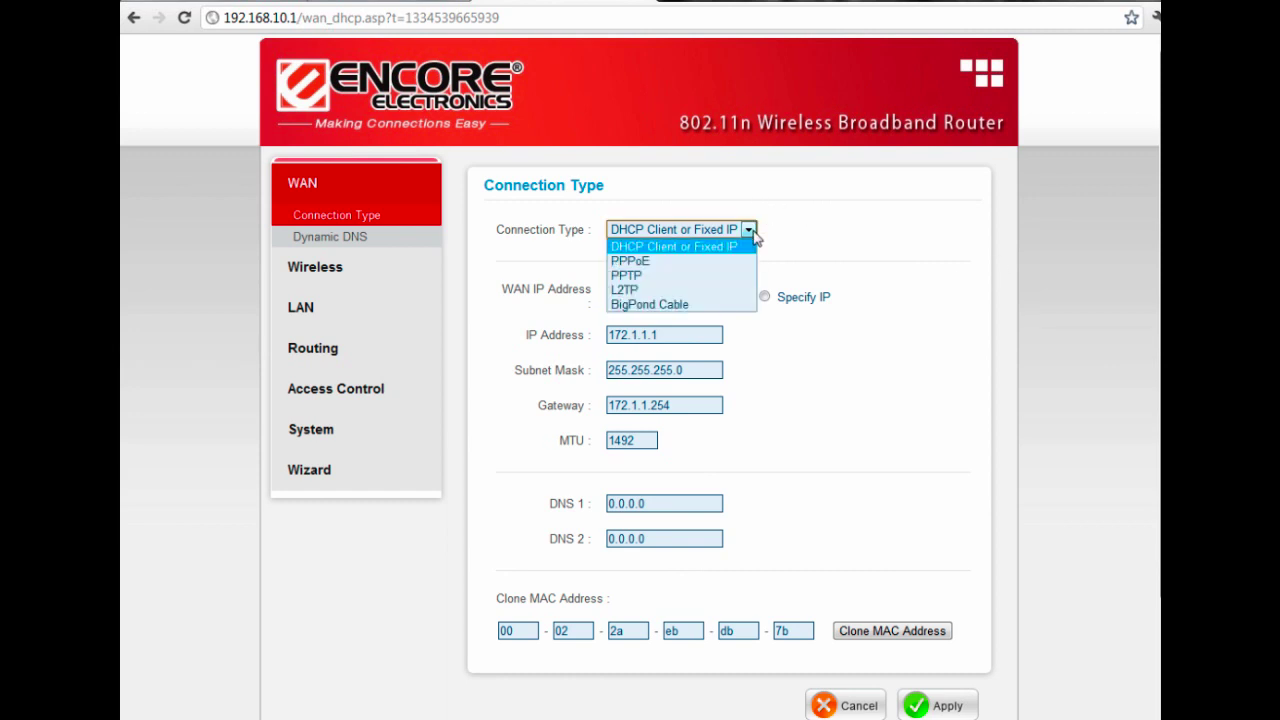
{"action": "left_click", "coordinate": [717, 247]}
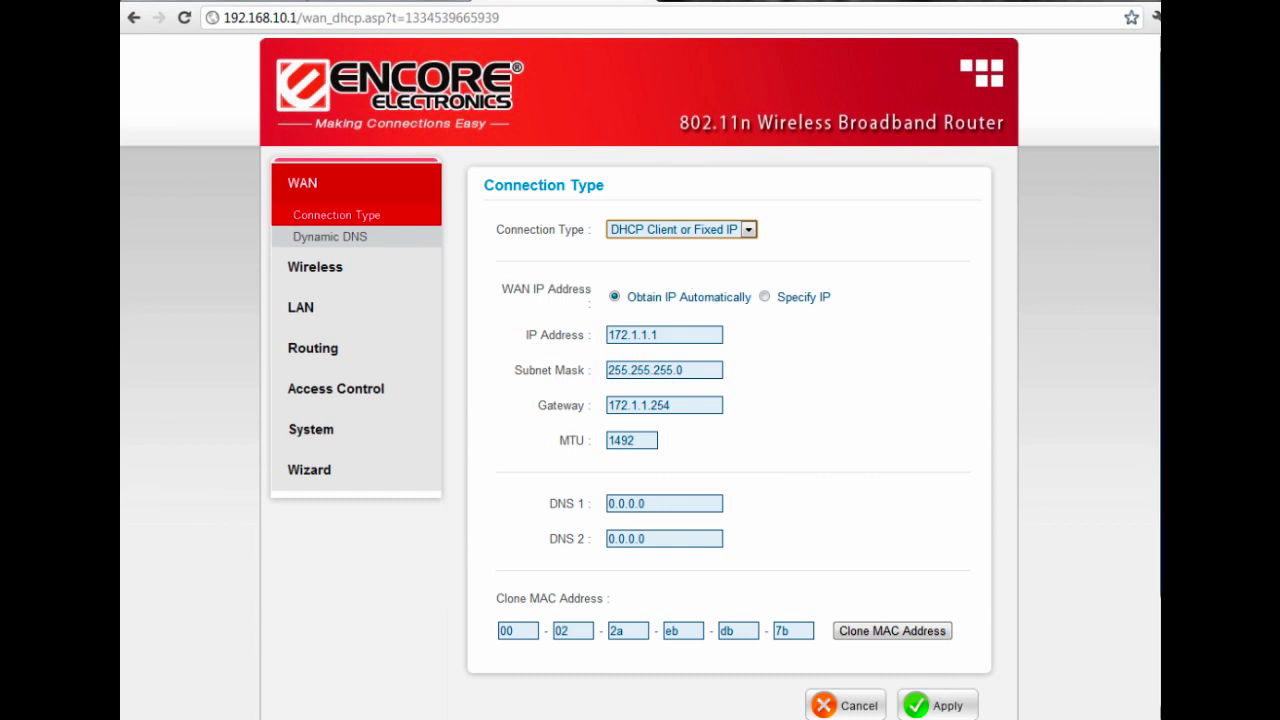
{"action": "left_click_drag", "start_coordinate": [1156, 300], "coordinate": [1155, 402]}
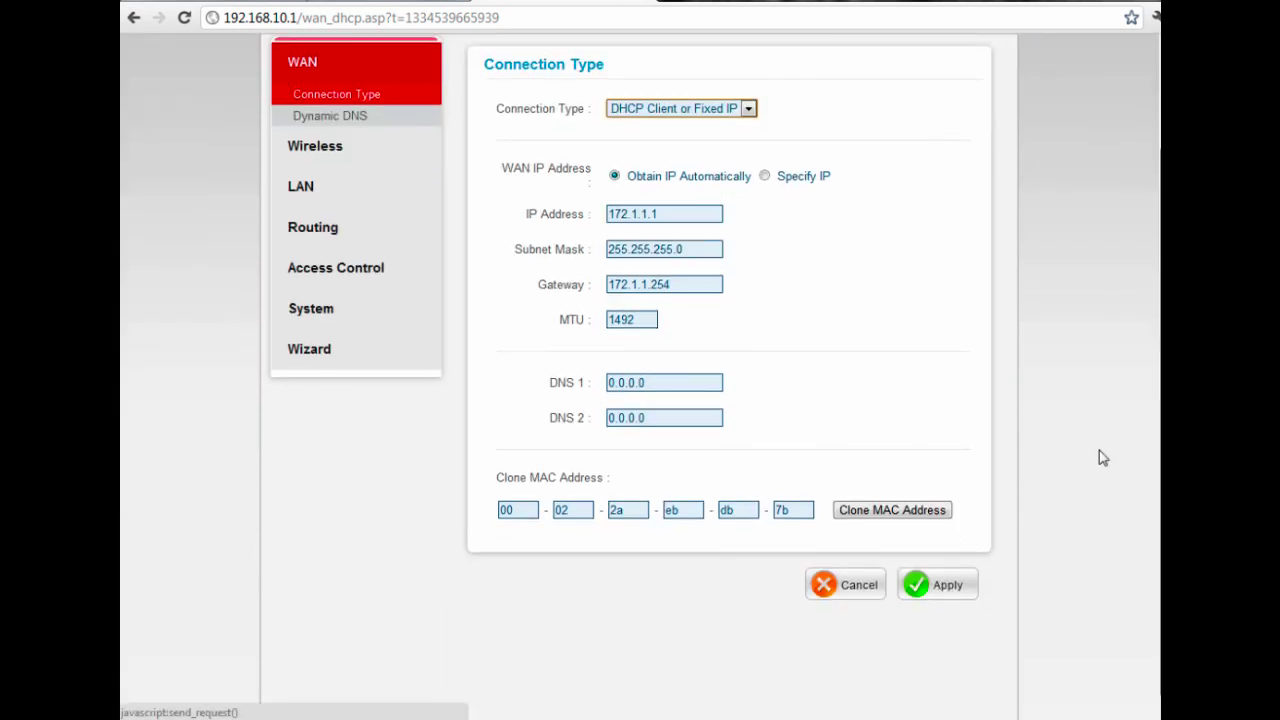
{"action": "scroll", "coordinate": [640, 380], "scroll_direction": "up", "scroll_amount": 2}
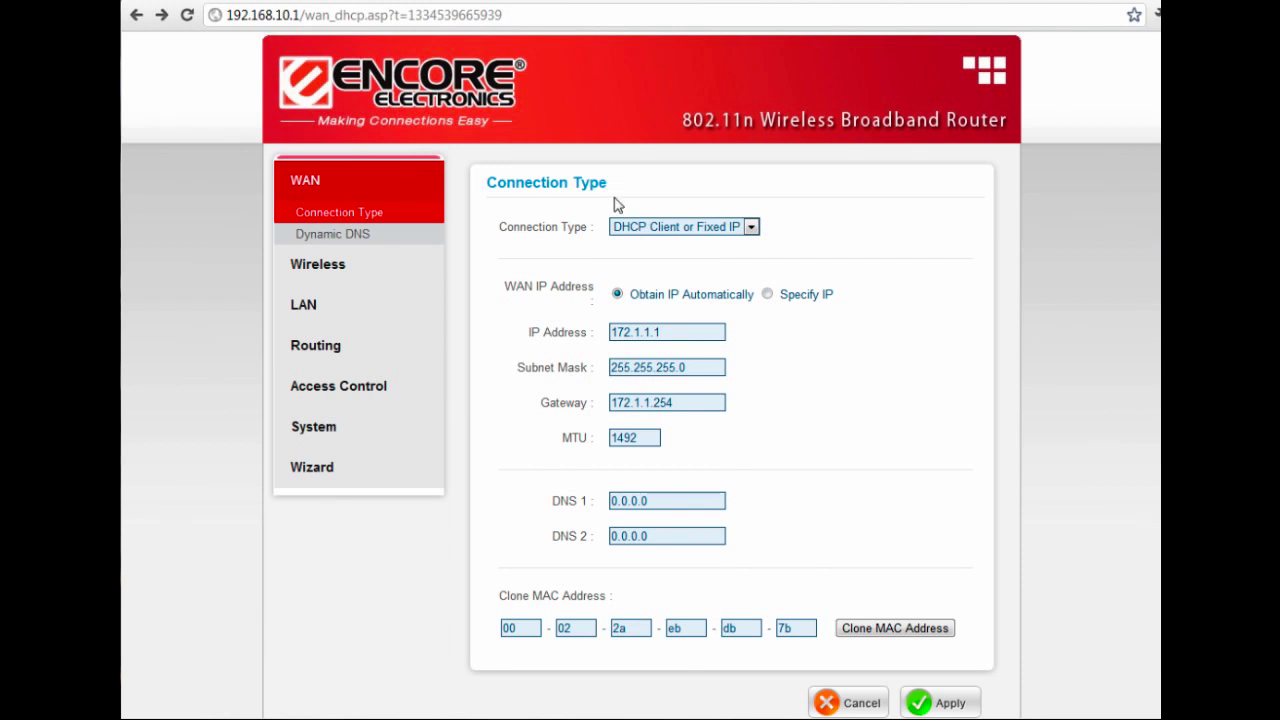
Apply Wireless Basic with SSID Hughesnet, broadcast enabled and channel kept on auto.
{"action": "left_click", "coordinate": [327, 275]}
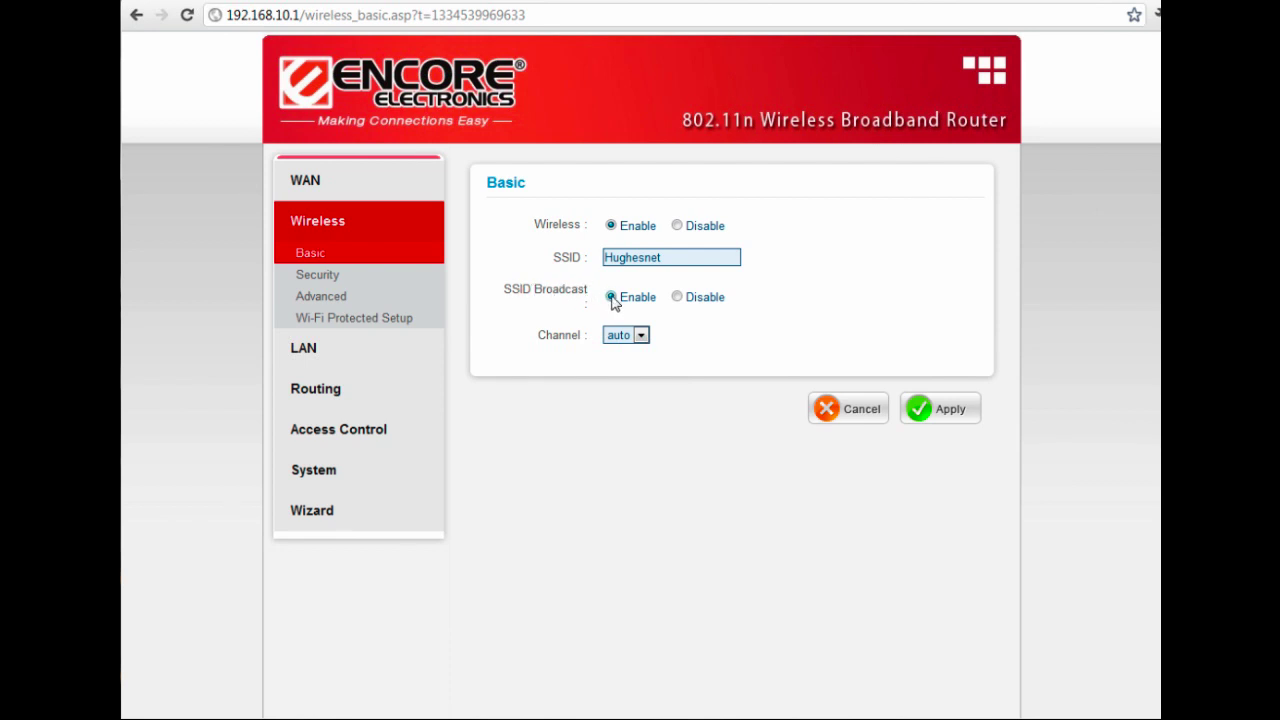
{"action": "left_click", "coordinate": [638, 336]}
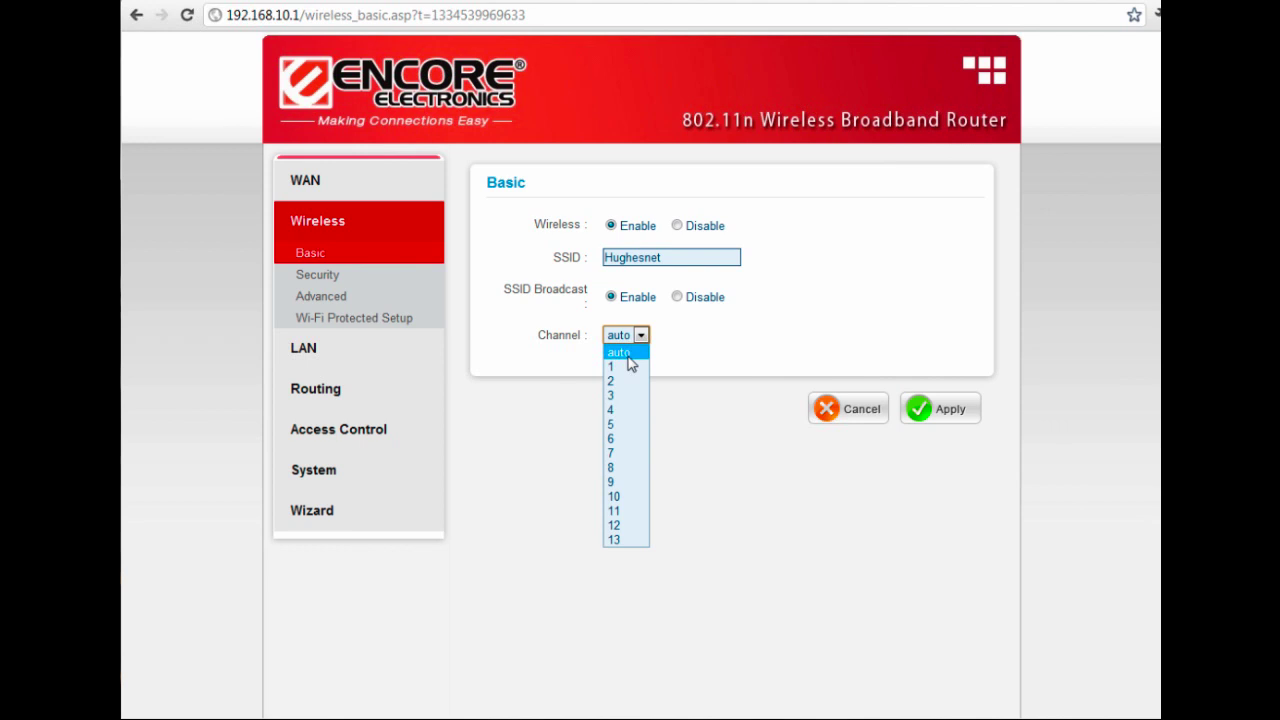
{"action": "left_click", "coordinate": [628, 357]}
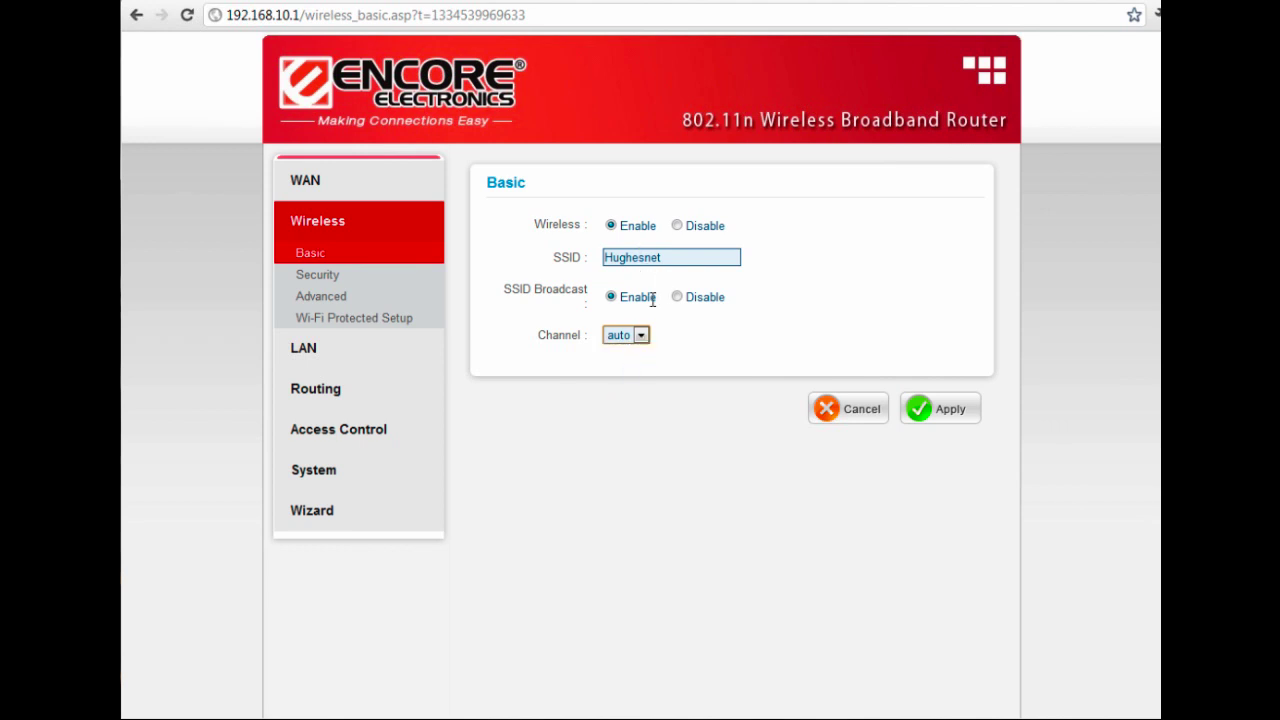
{"action": "left_click", "coordinate": [924, 420]}
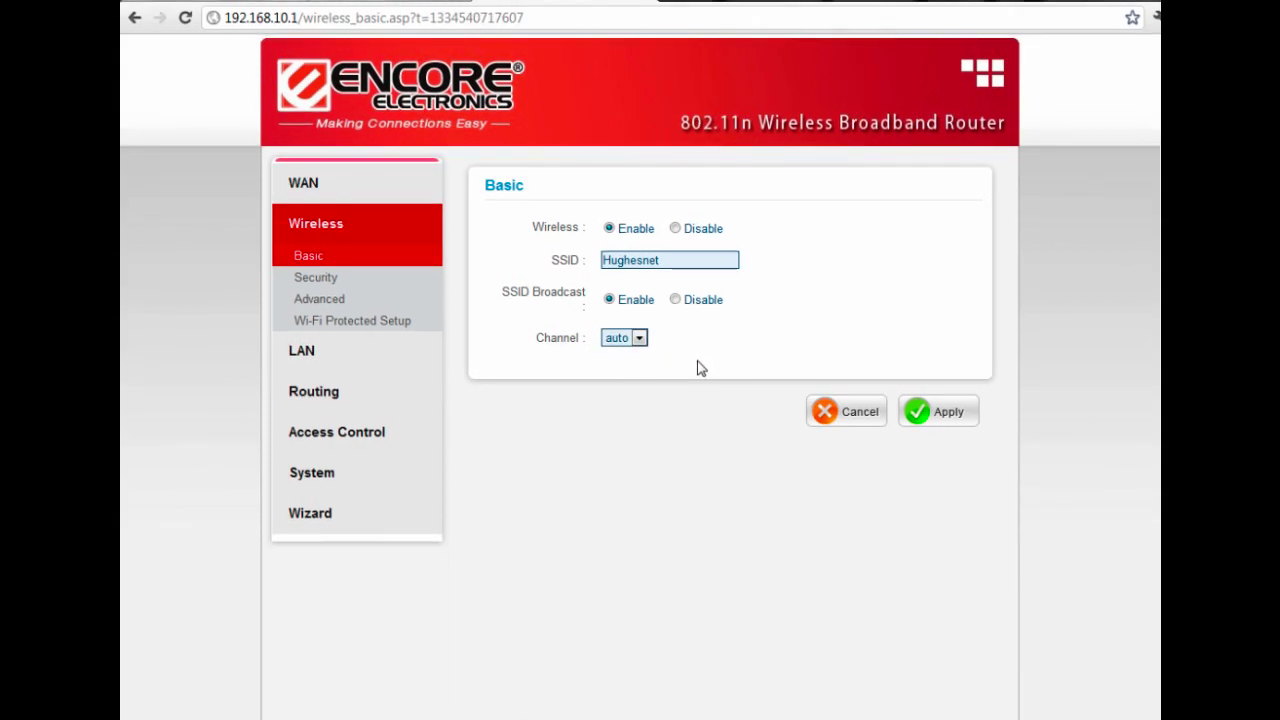
On Wireless Security, keep WPA2 authentication and work on the existing passphrase field.
{"action": "left_click", "coordinate": [316, 278]}
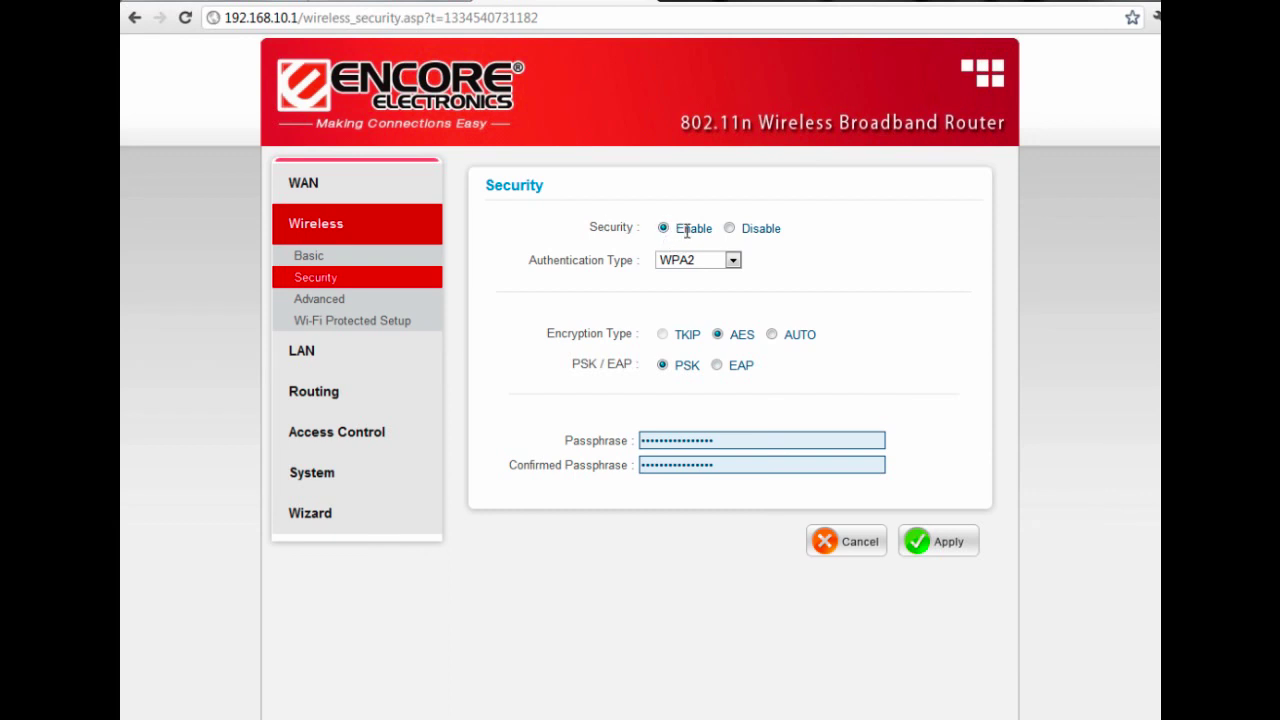
{"action": "left_click", "coordinate": [733, 260]}
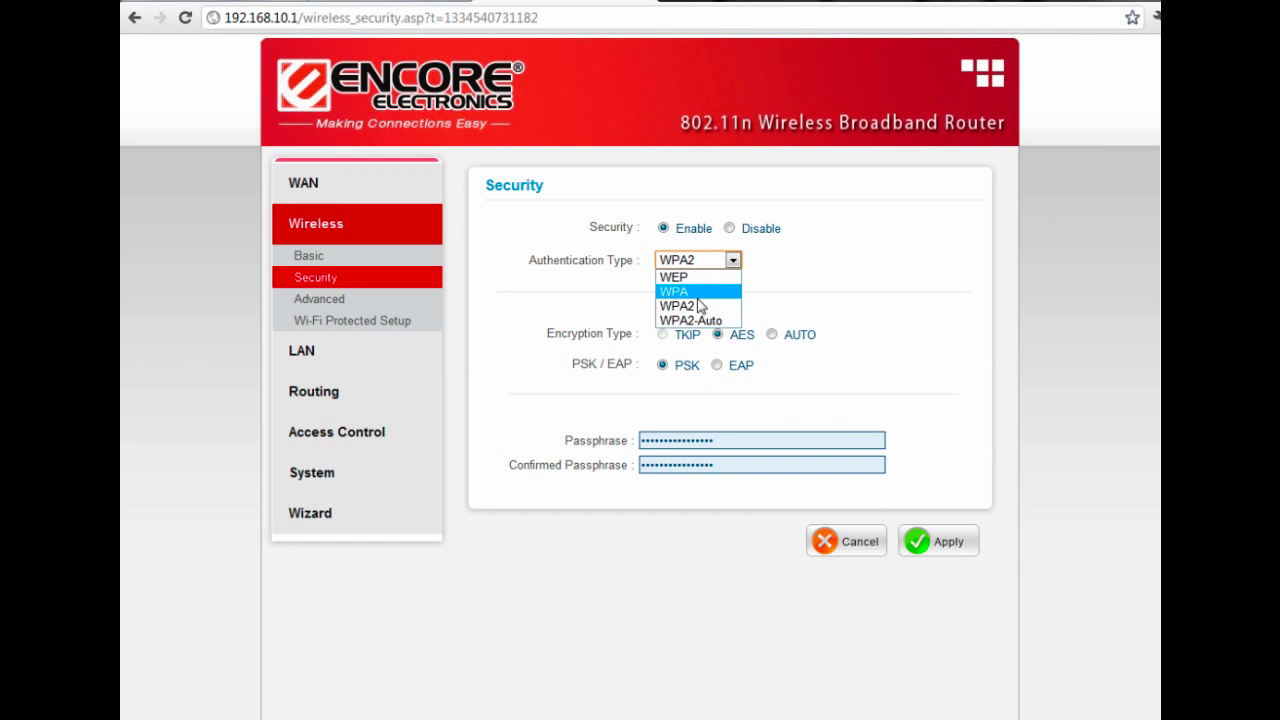
{"action": "left_click", "coordinate": [686, 312]}
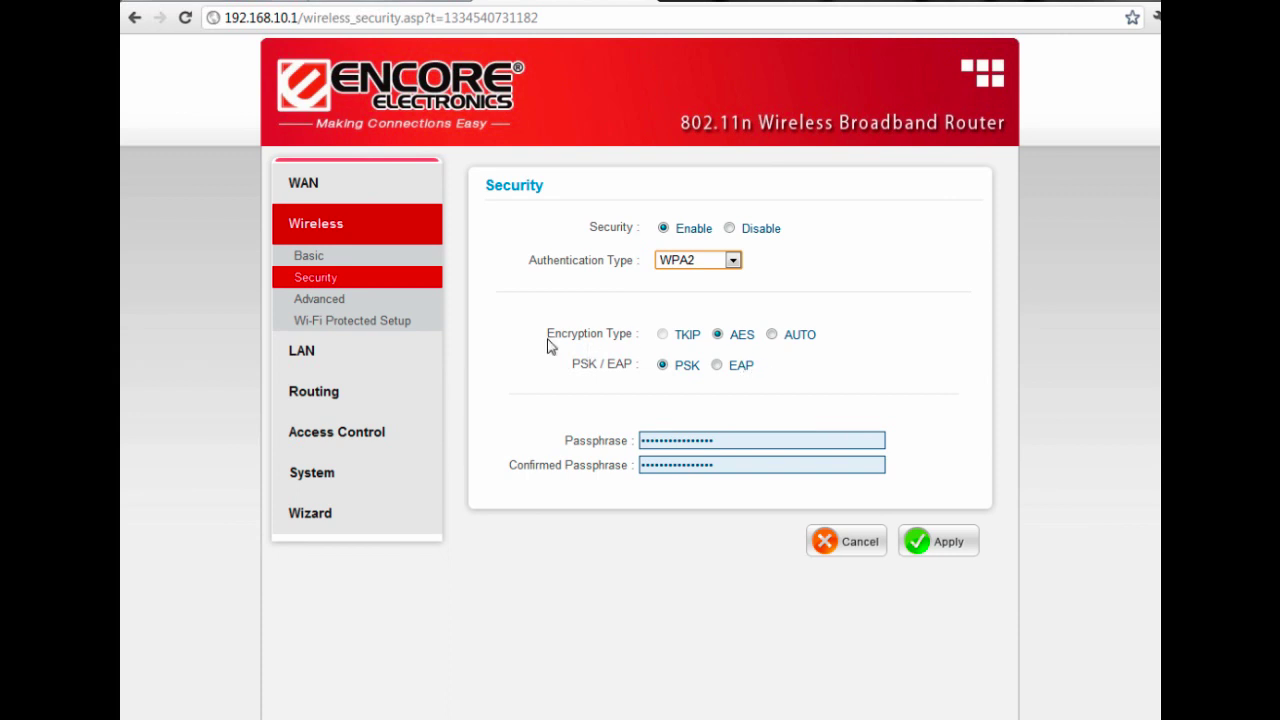
{"action": "left_click_drag", "start_coordinate": [735, 440], "coordinate": [633, 440]}
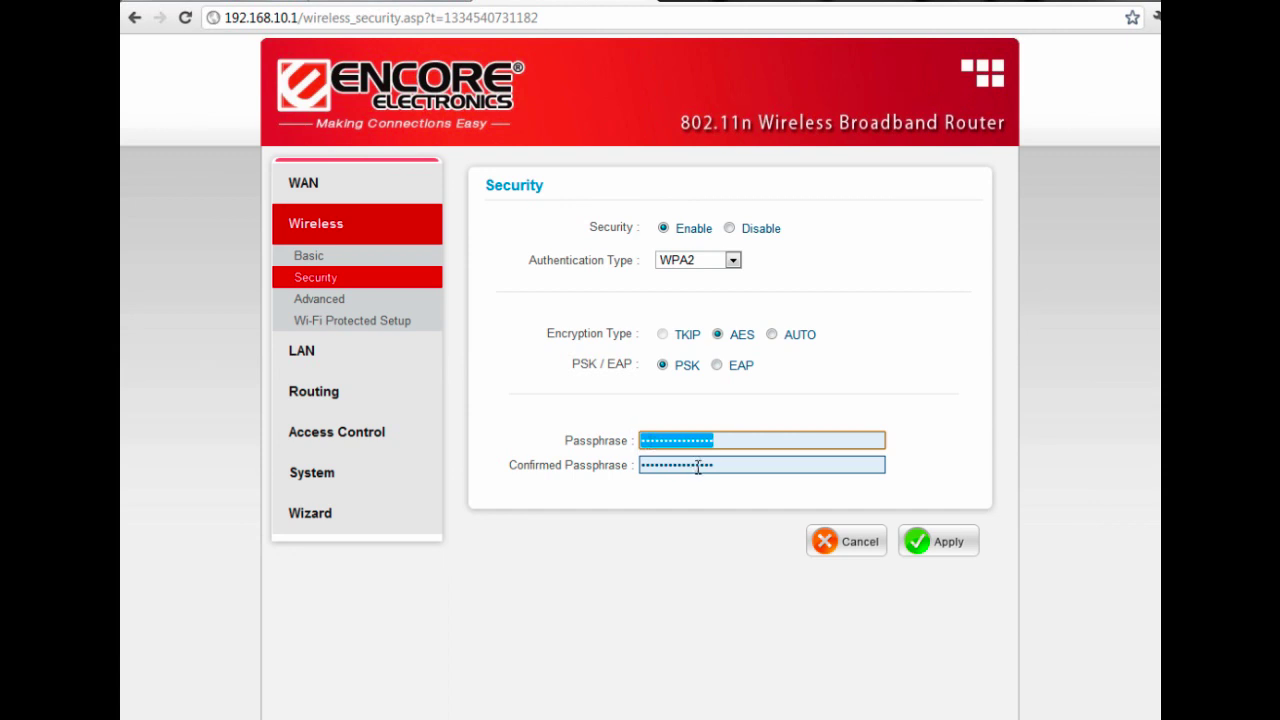
{"action": "left_click", "coordinate": [642, 370]}
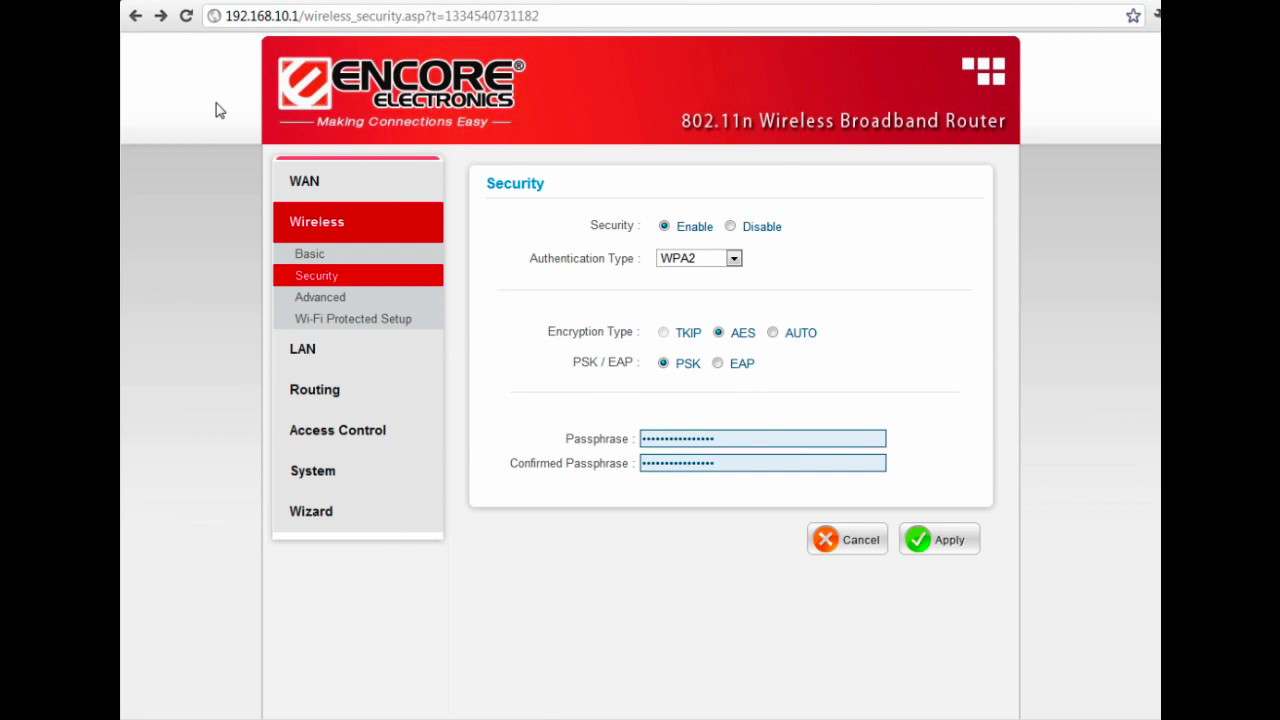
Load /system_deviceinfo.asp and check the Default Gateway row and WPA2 PSK/AES status.
{"action": "left_click_drag", "start_coordinate": [299, 16], "coordinate": [578, 40]}
{"action": "type", "text": "/system_deviceinfo.asp"}
{"action": "key", "text": "Return"}
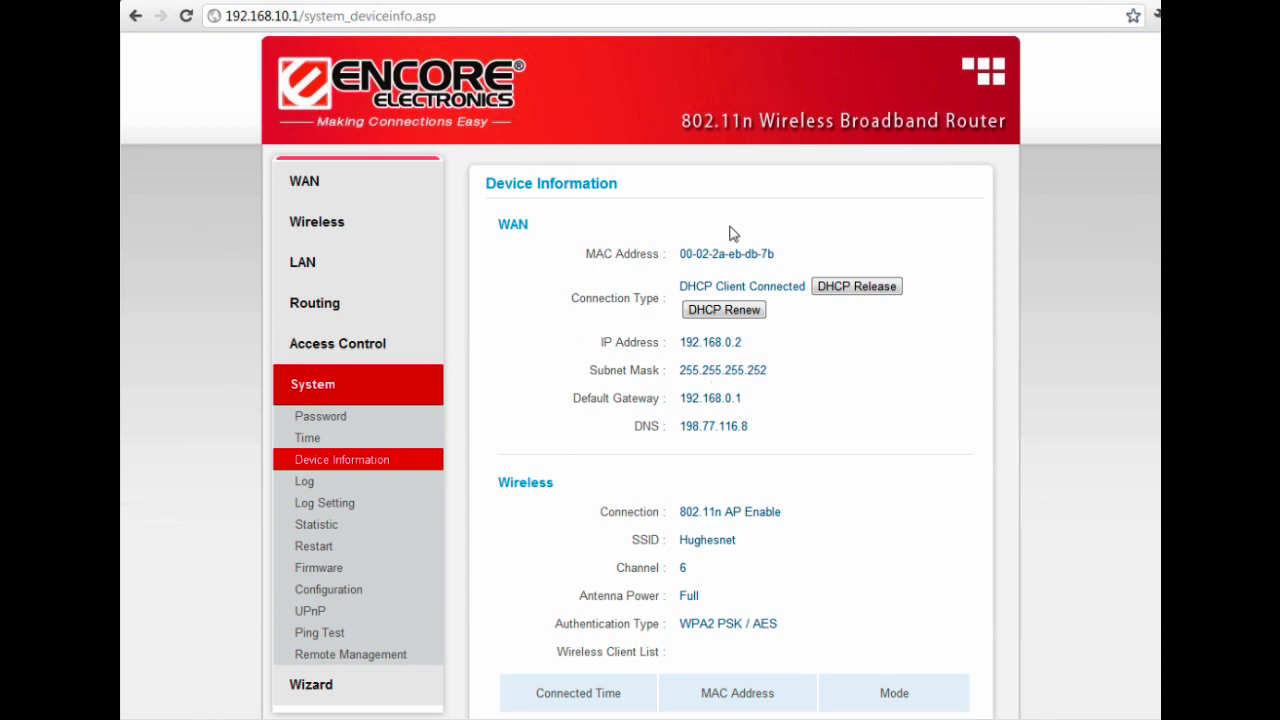
{"action": "triple_click", "coordinate": [742, 398]}
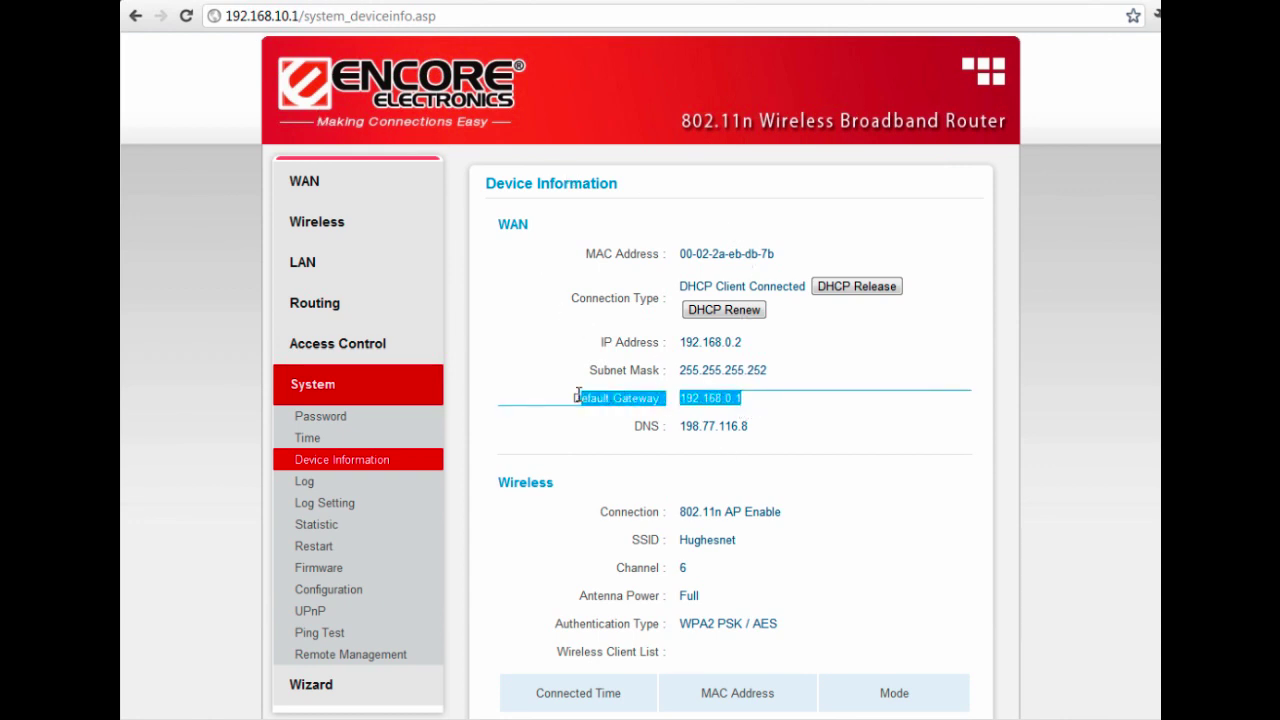
{"action": "left_click", "coordinate": [750, 408]}
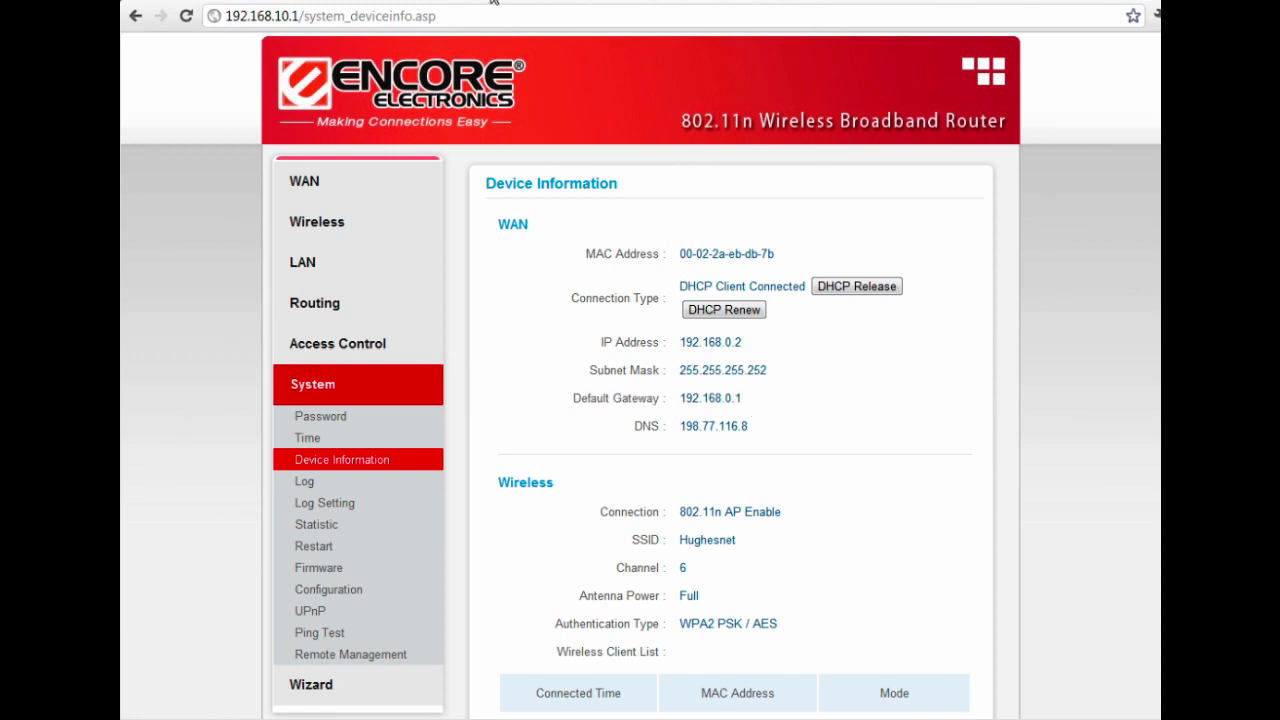
{"action": "key", "text": "ctrl+t"}
Visit the Hughes modem control center at 192.168.0.1, then select the address bar.
{"action": "type", "text": "1"}
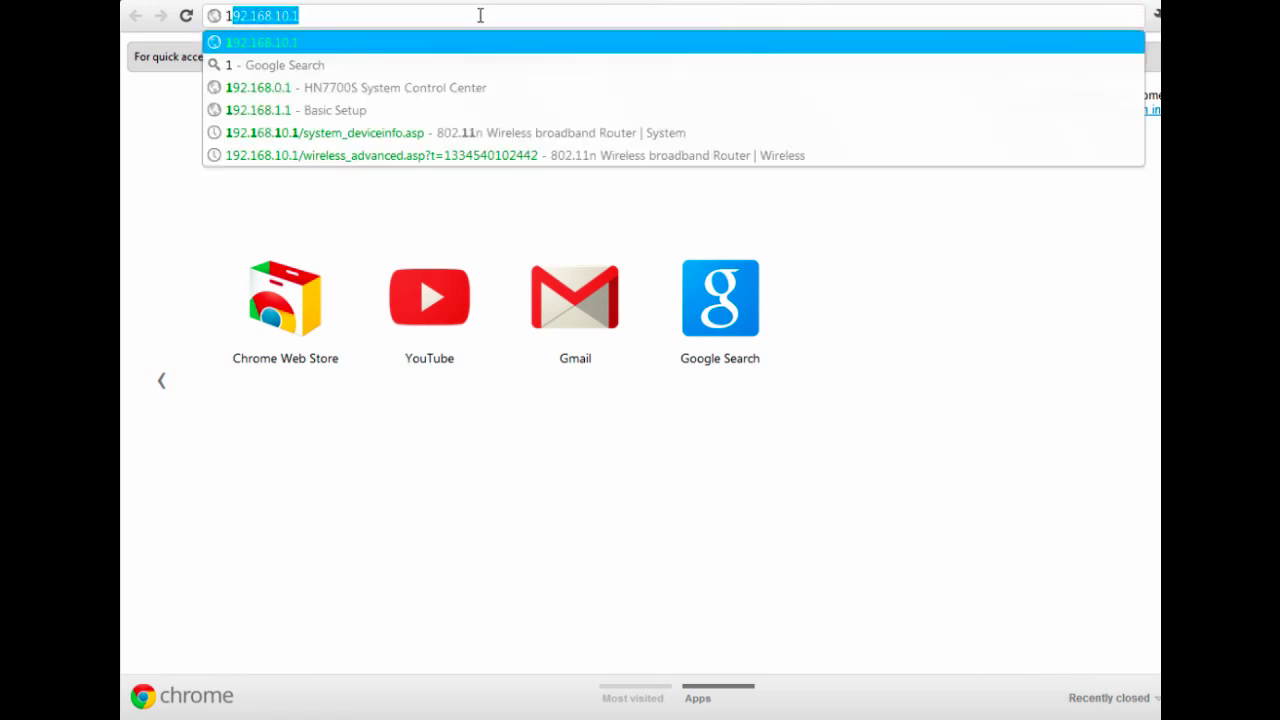
{"action": "type", "text": "92.168."}
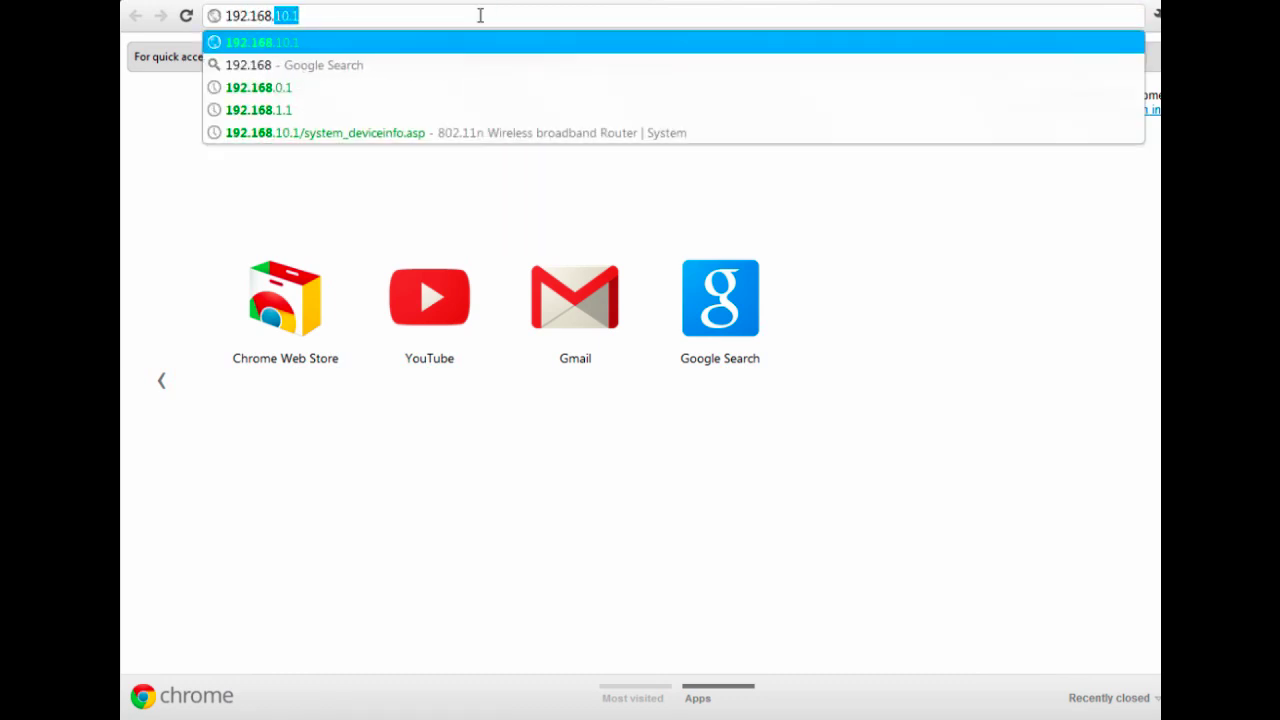
{"action": "type", "text": "0.1"}
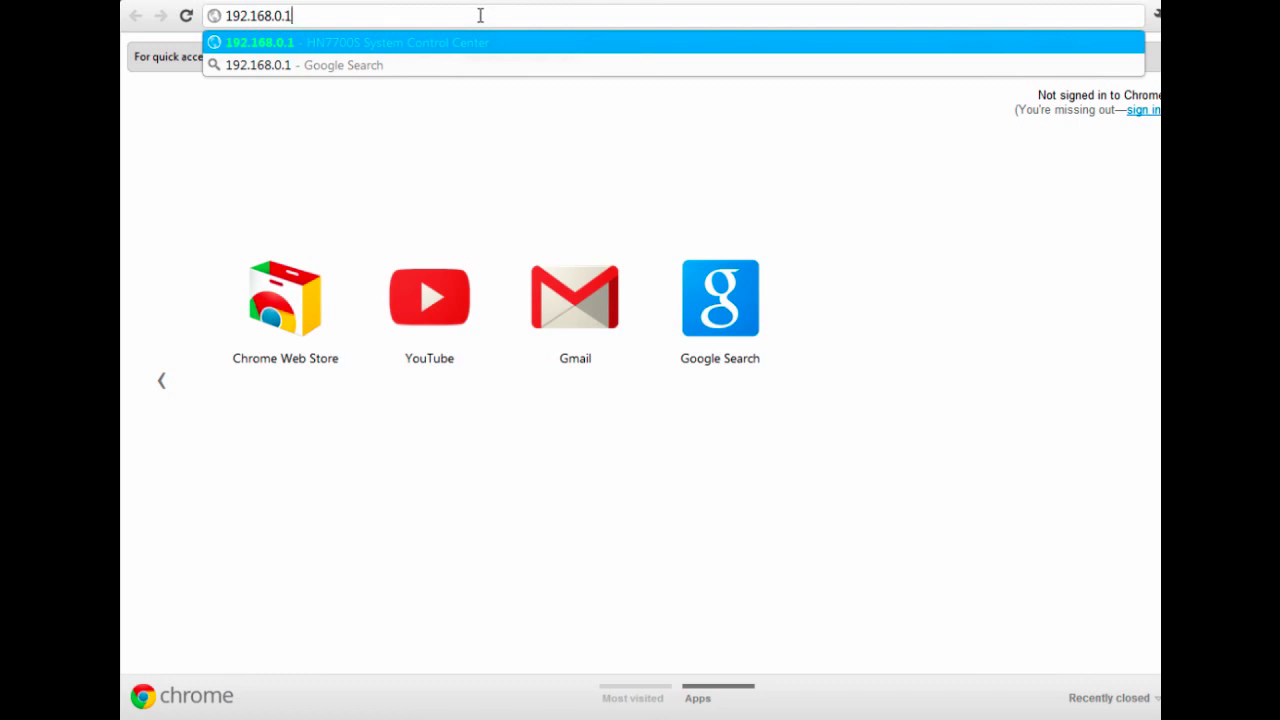
{"action": "key", "text": "Return"}
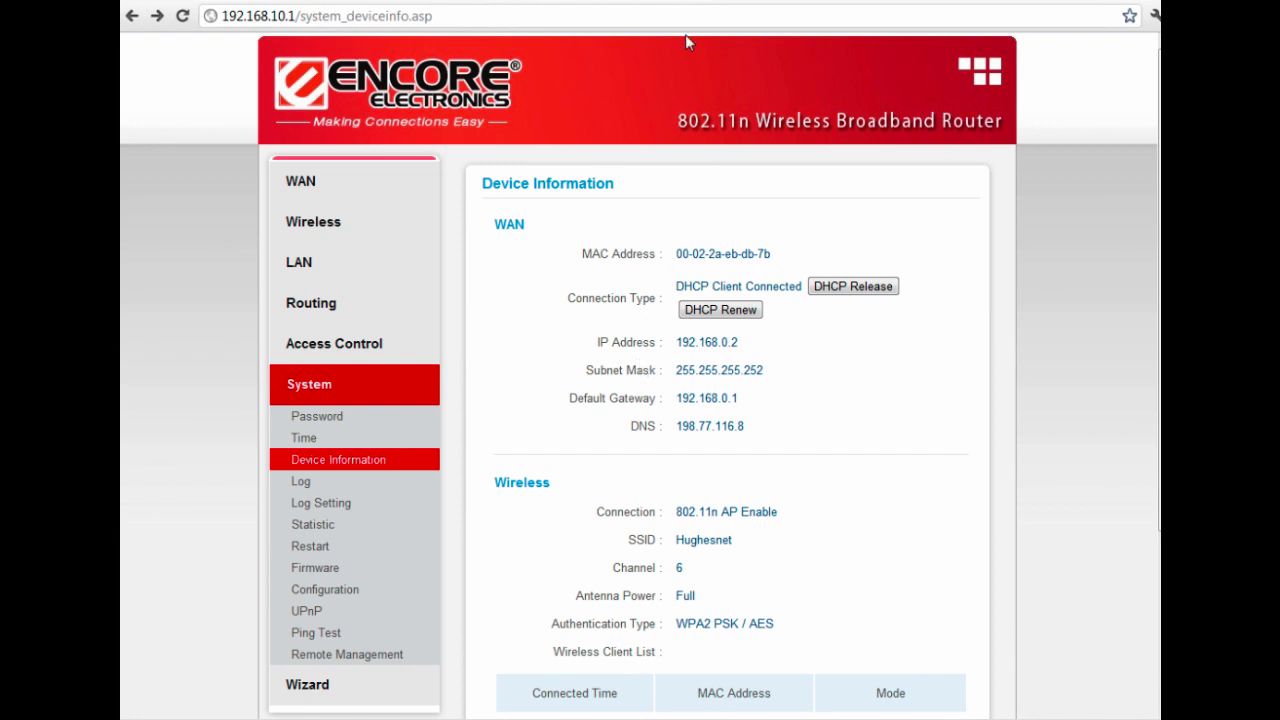
{"action": "left_click", "coordinate": [636, 13]}
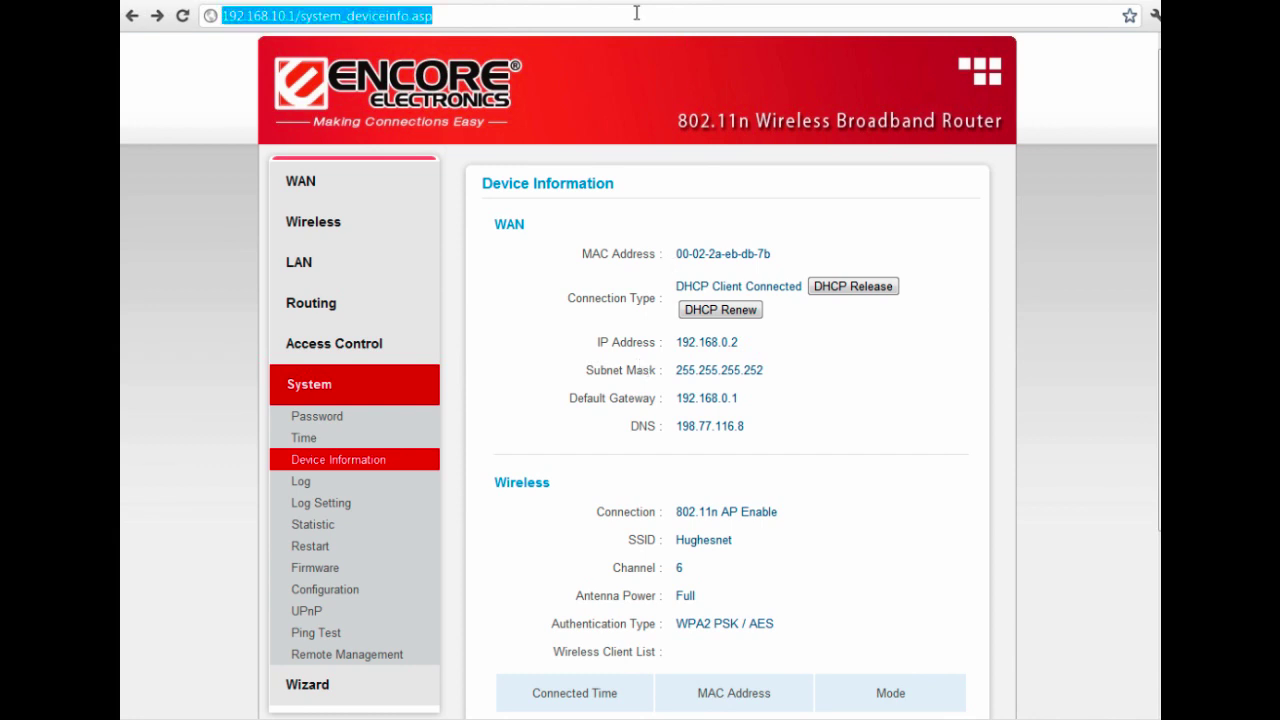
{"action": "type", "text": "www."}
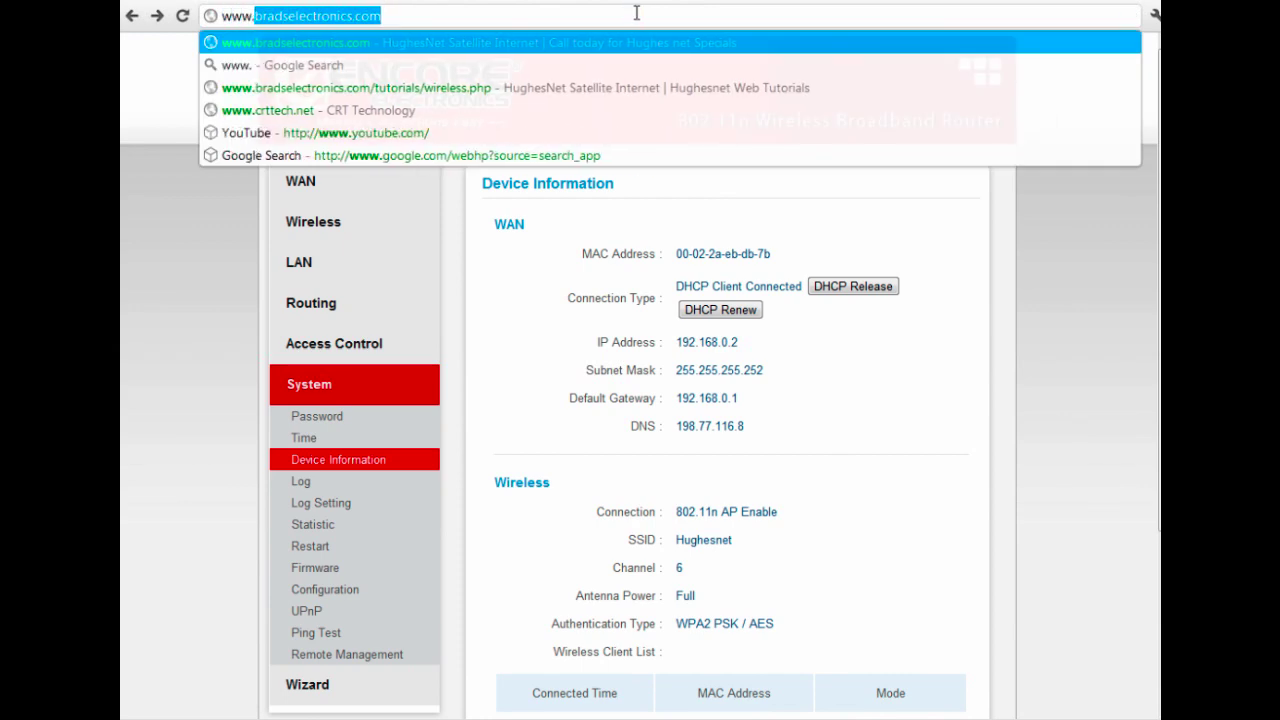
{"action": "key", "text": "Return"}
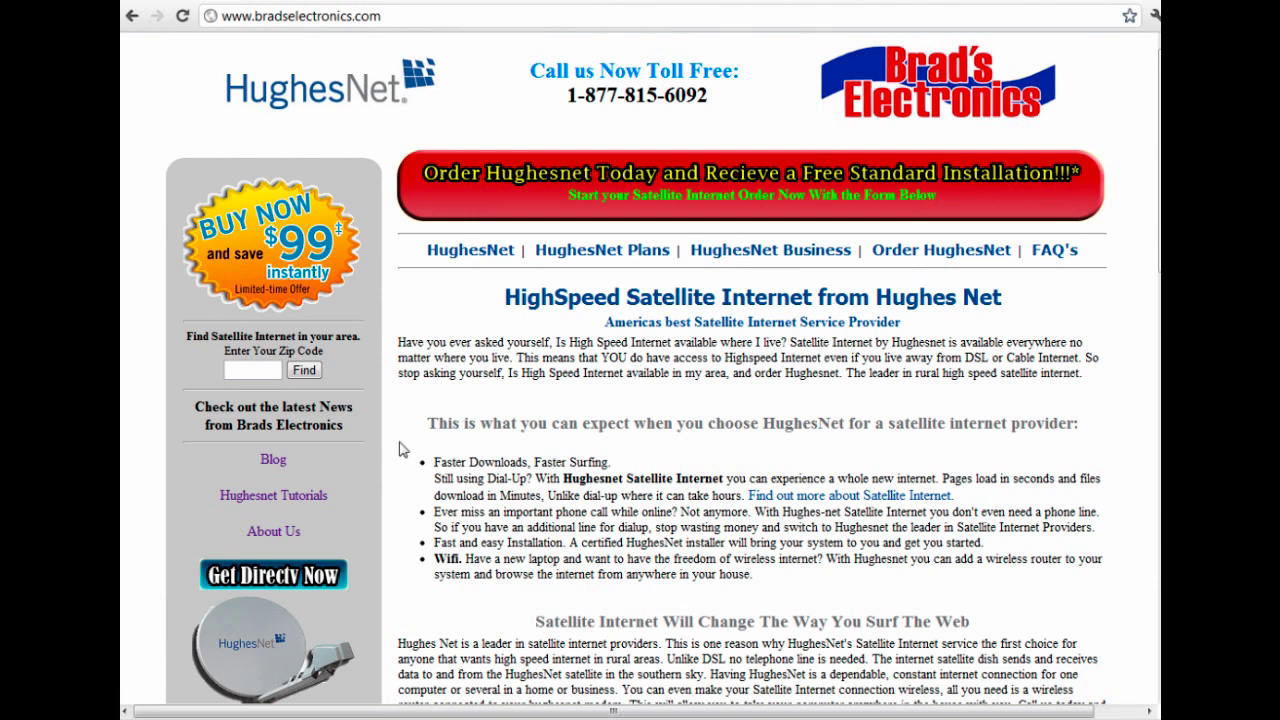
{"action": "left_click", "coordinate": [292, 505]}
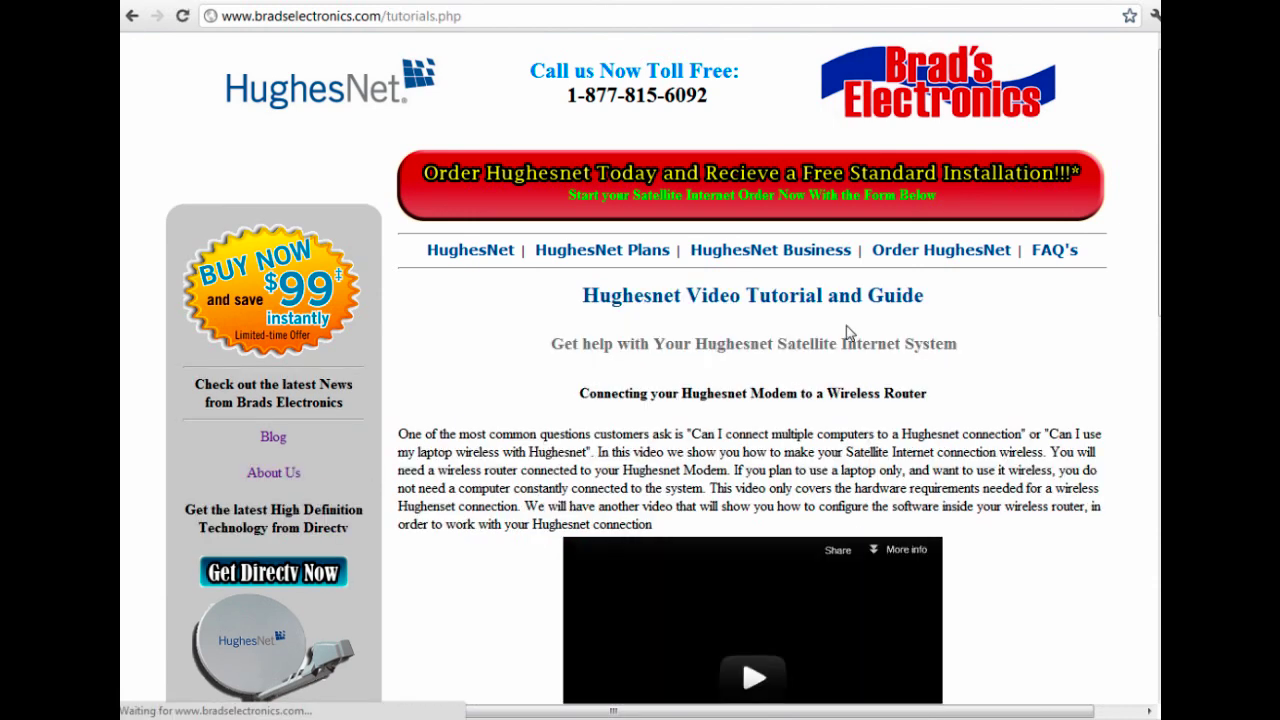
Scroll to the Hughesnet question form and click through its Name, Question and E-mail fields.
{"action": "scroll", "coordinate": [743, 345], "scroll_direction": "down", "scroll_amount": 6}
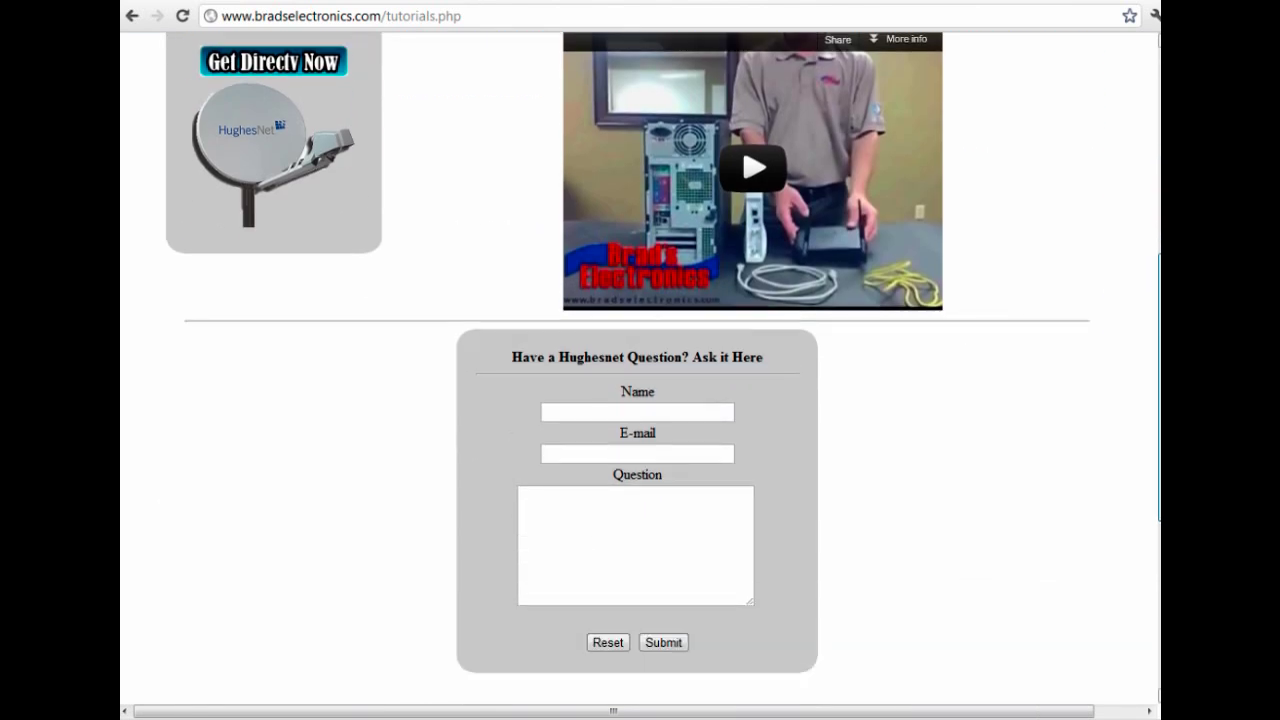
{"action": "left_click", "coordinate": [691, 332]}
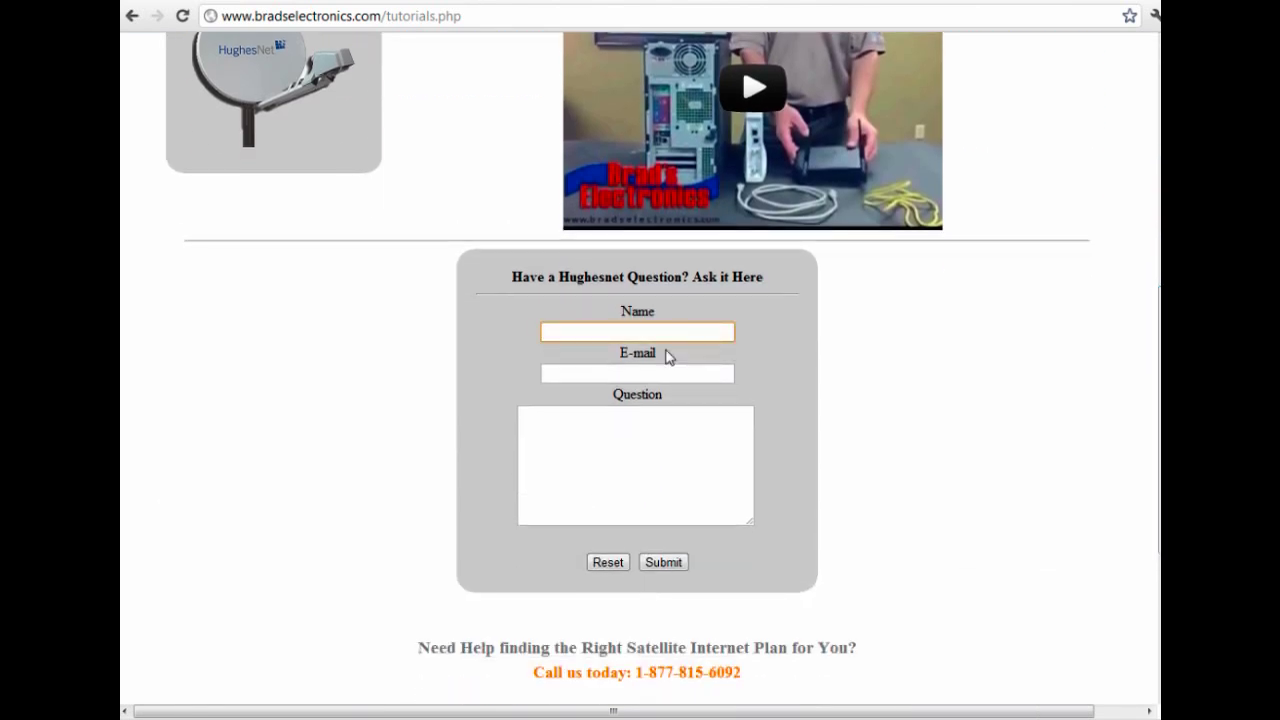
{"action": "left_click", "coordinate": [617, 485]}
{"action": "left_click", "coordinate": [633, 368]}
{"action": "left_click", "coordinate": [714, 334]}
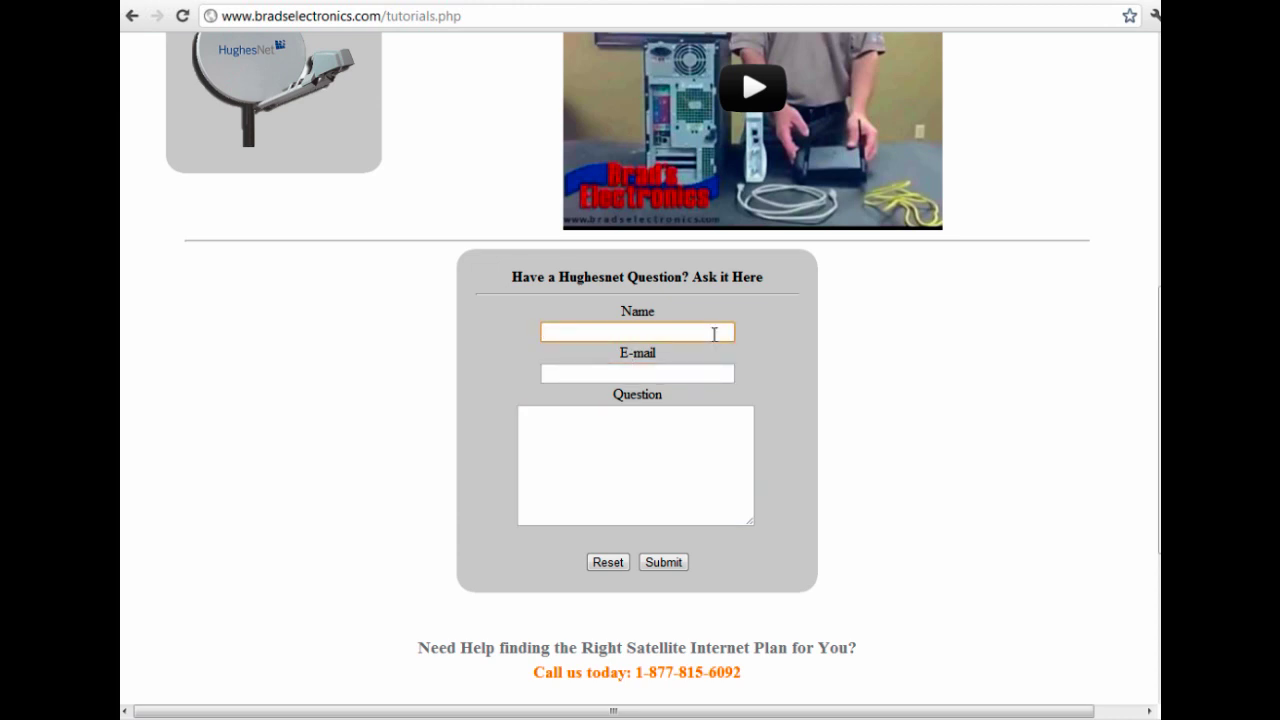